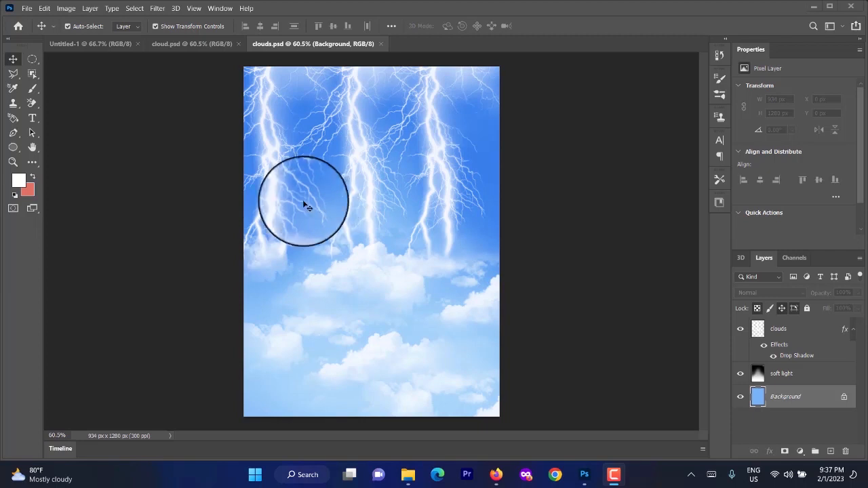
Create a new 934 x 1280 px portrait document at 300 pixels/inch in RGB Color with a white background
click(27, 9)
click(30, 20)
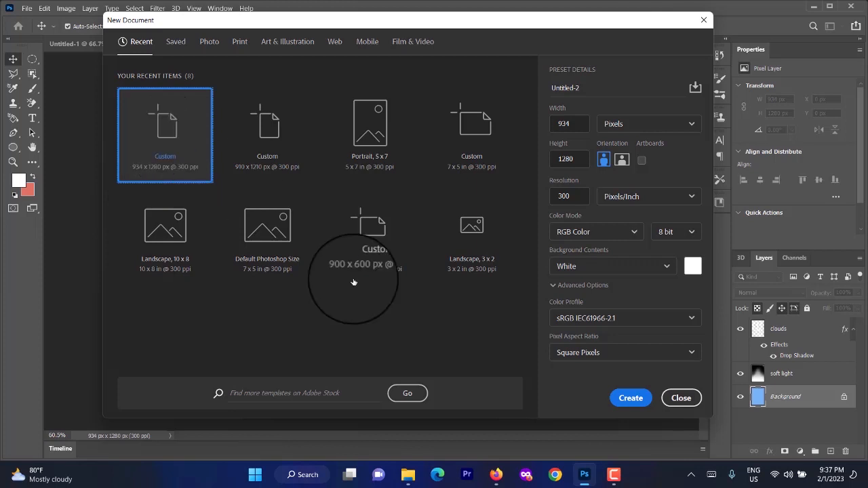
click(628, 398)
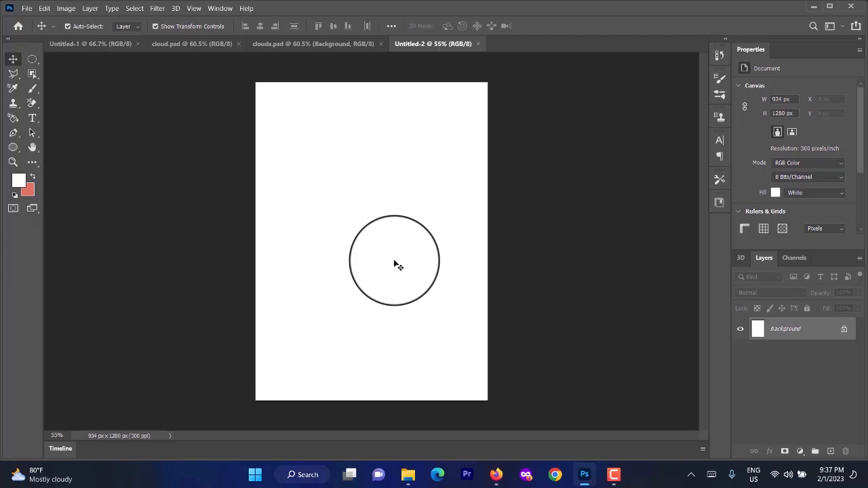
Fill the background layer with the light blue color 76b3f5 at 100% opacity in Normal mode
click(43, 8)
click(64, 174)
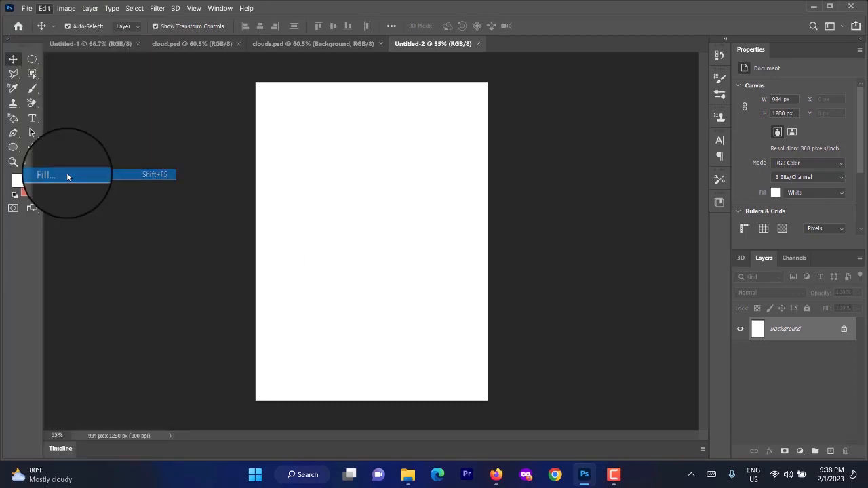
click(414, 116)
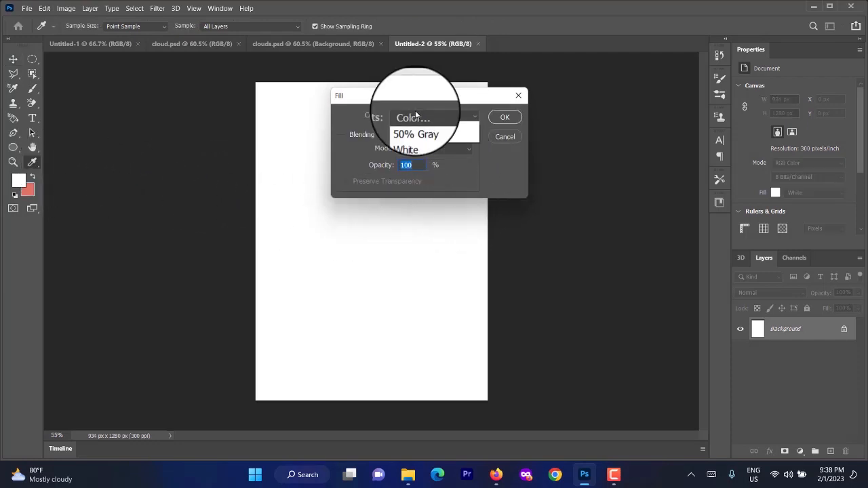
click(412, 148)
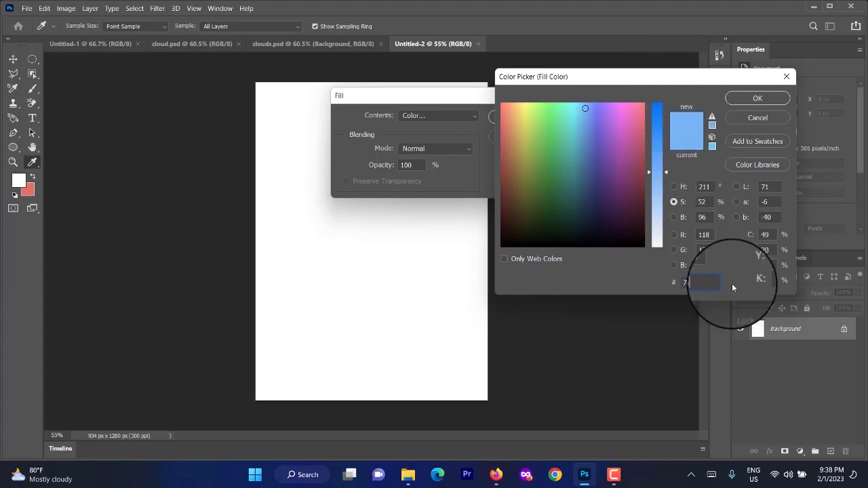
double_click(694, 282)
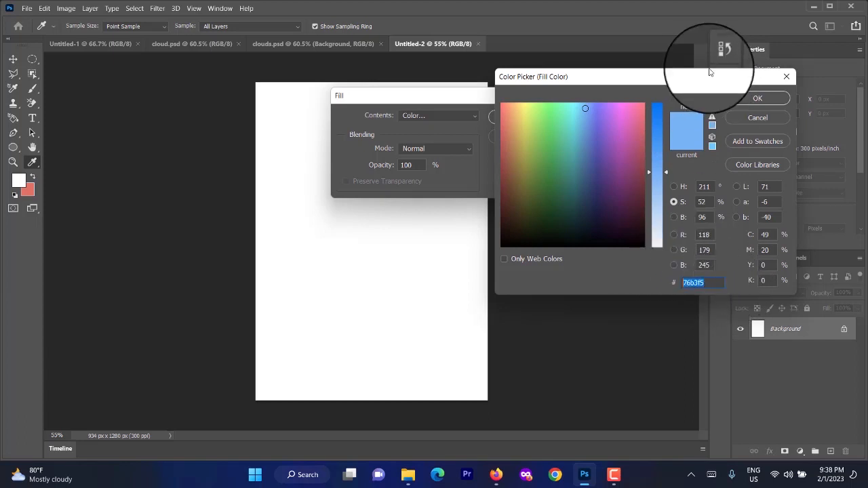
click(740, 99)
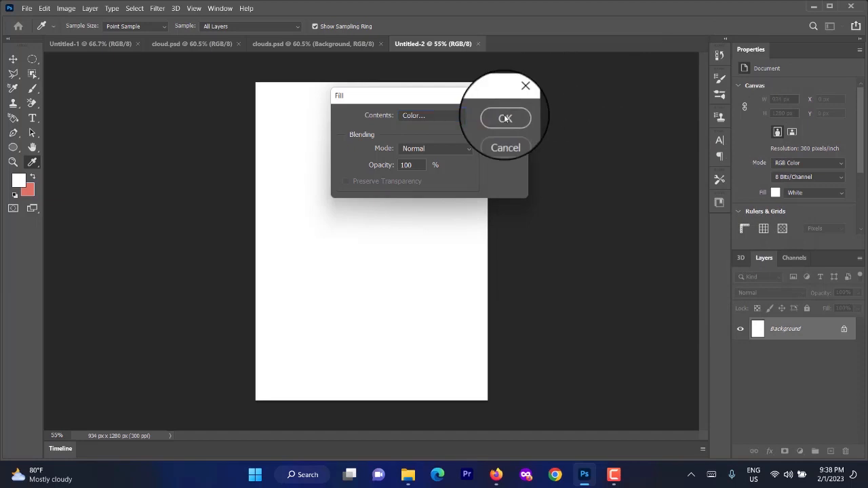
click(503, 117)
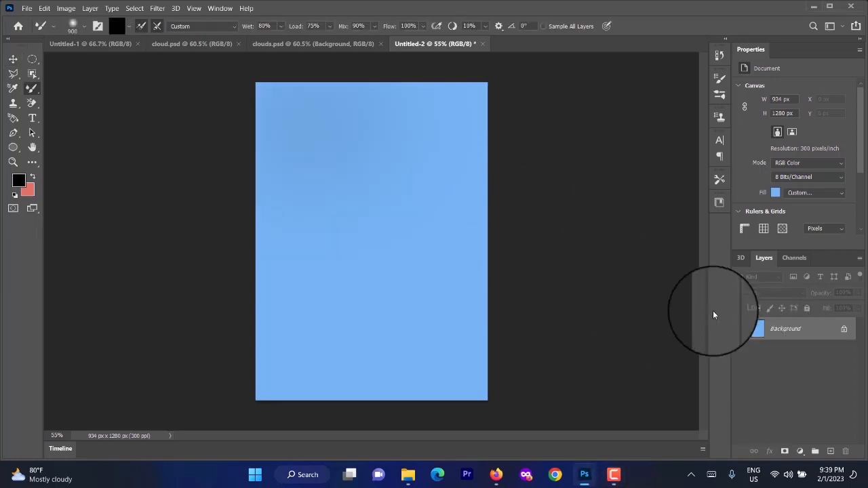
Add a new layer above the background and name it soft light dark
click(829, 452)
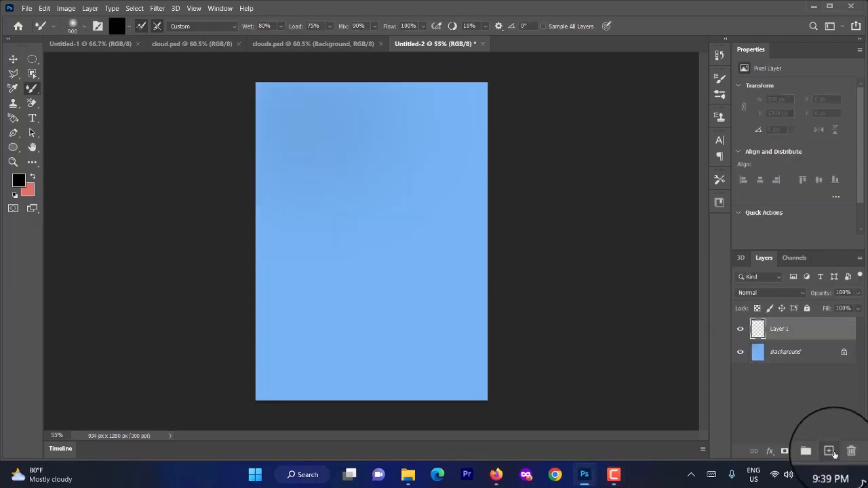
double_click(779, 329)
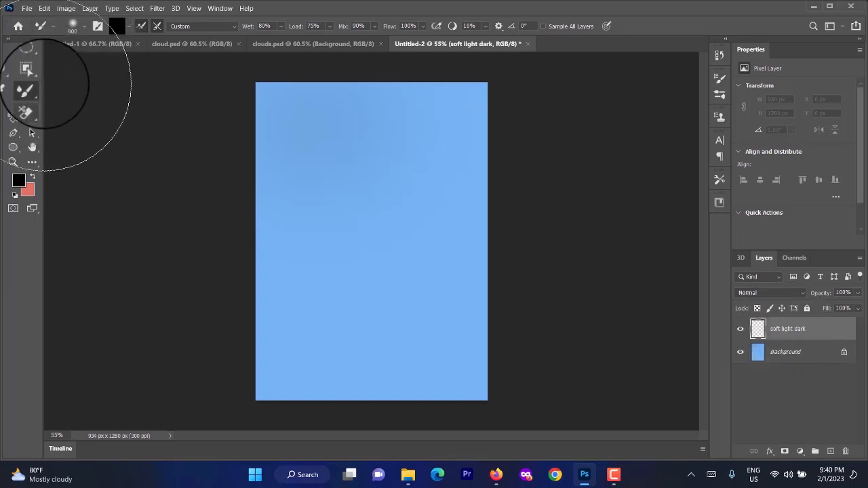
Choose the Mixer Brush tool with black (000000) as its paint color
right_click(32, 88)
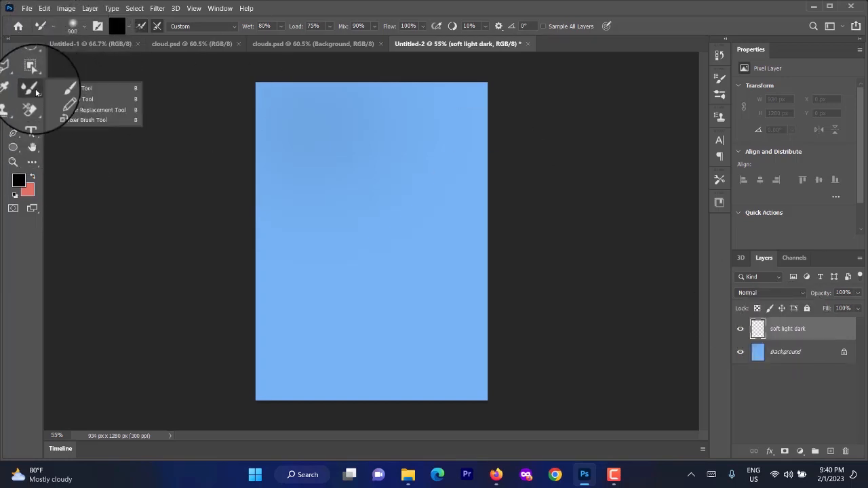
click(74, 122)
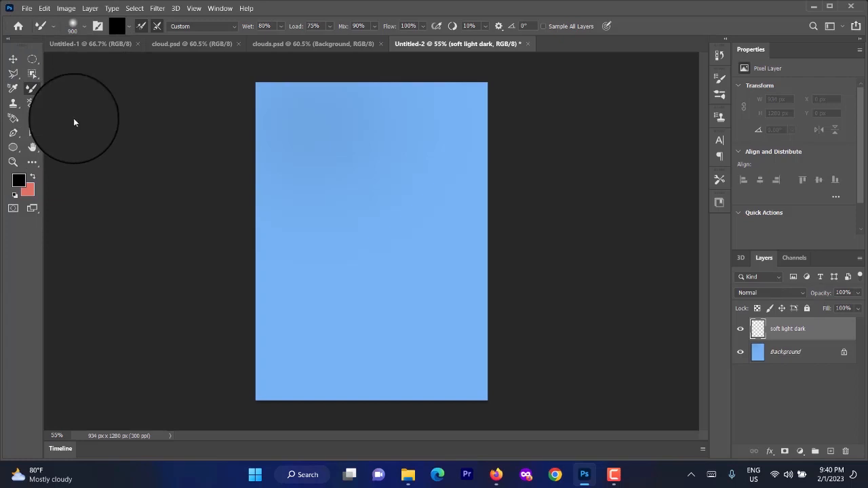
click(116, 26)
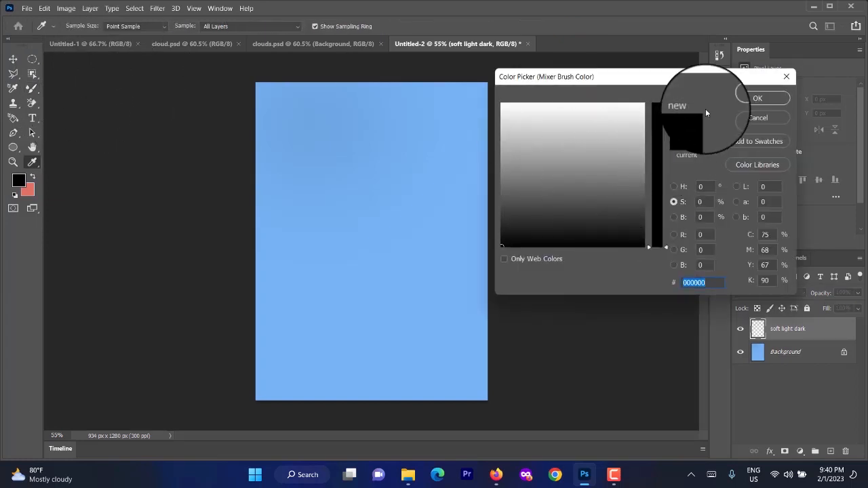
click(748, 102)
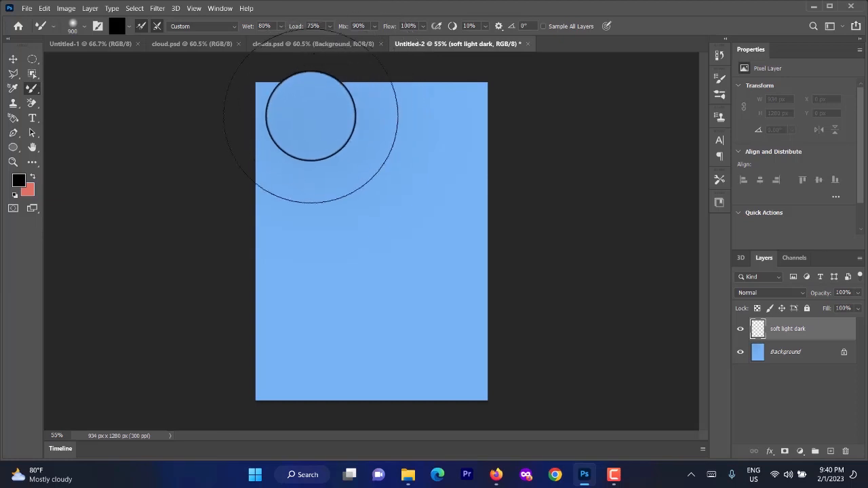
Set the soft light dark layer's blend mode to Soft Light and paint black across the upper part of the canvas
click(769, 292)
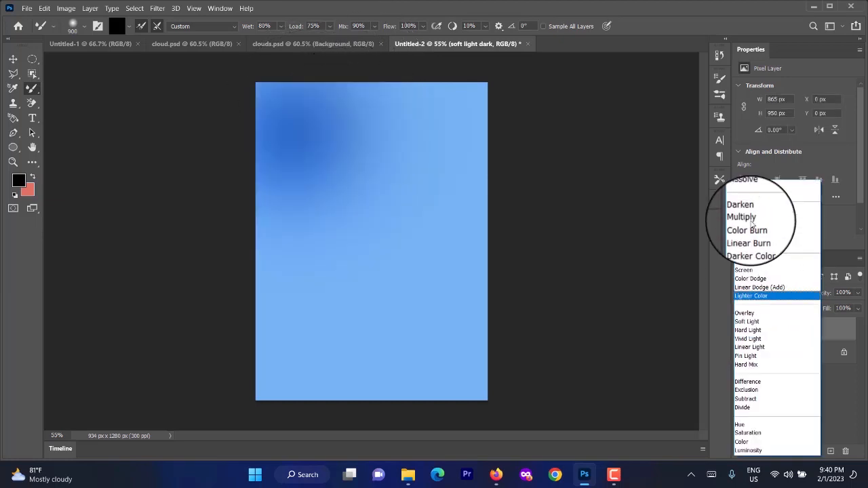
click(756, 323)
mouse_move(475, 145)
mouse_down()
mouse_move(441, 124)
mouse_move(484, 173)
mouse_move(420, 105)
mouse_move(333, 98)
mouse_move(308, 142)
mouse_move(252, 194)
mouse_move(459, 174)
mouse_move(463, 195)
mouse_move(383, 107)
mouse_move(260, 221)
mouse_up()
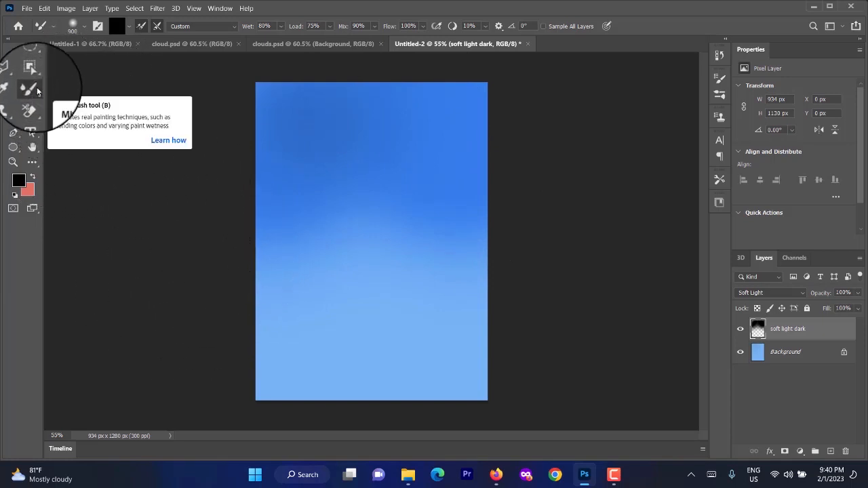
Set the Mixer Brush color to ffffff and paint white over the lower and central part of the soft light dark layer
right_click(37, 91)
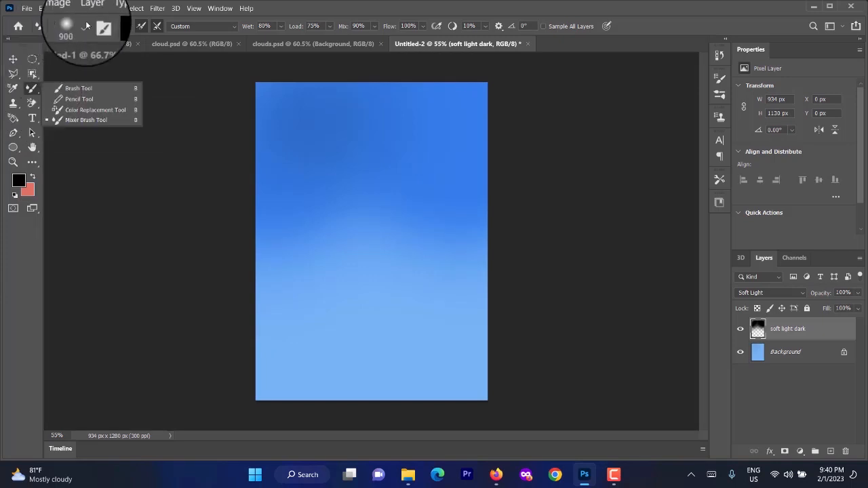
click(115, 27)
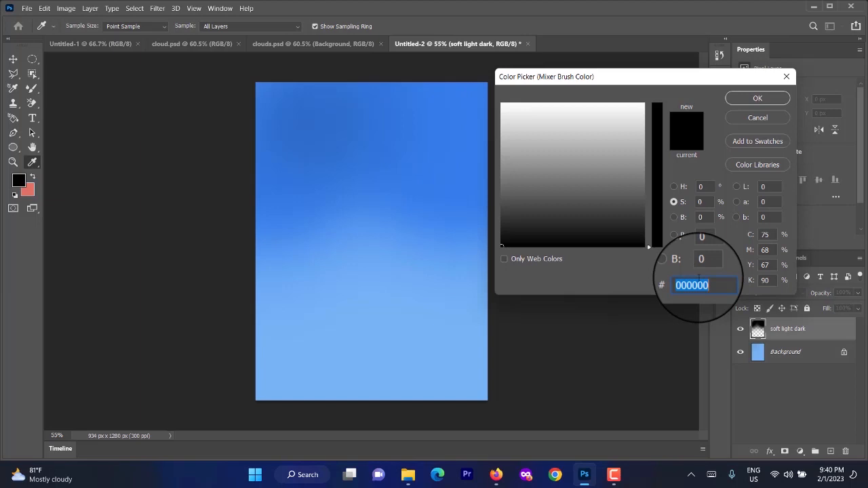
text(ff)
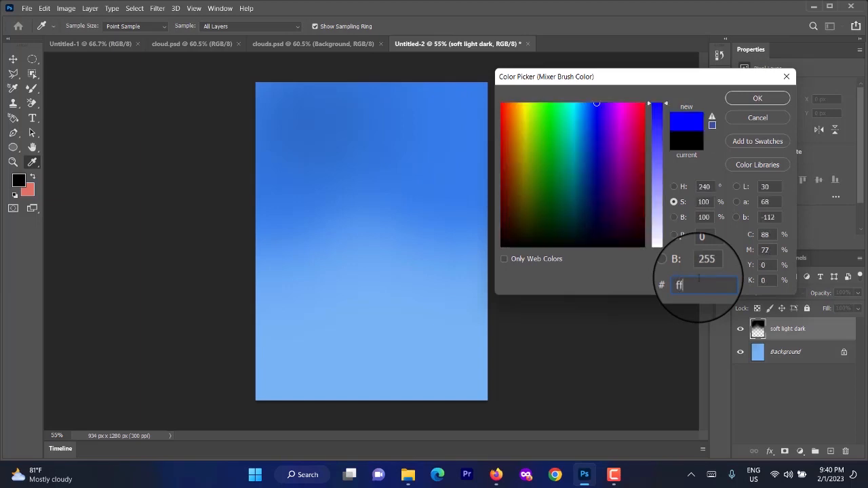
text(ffff)
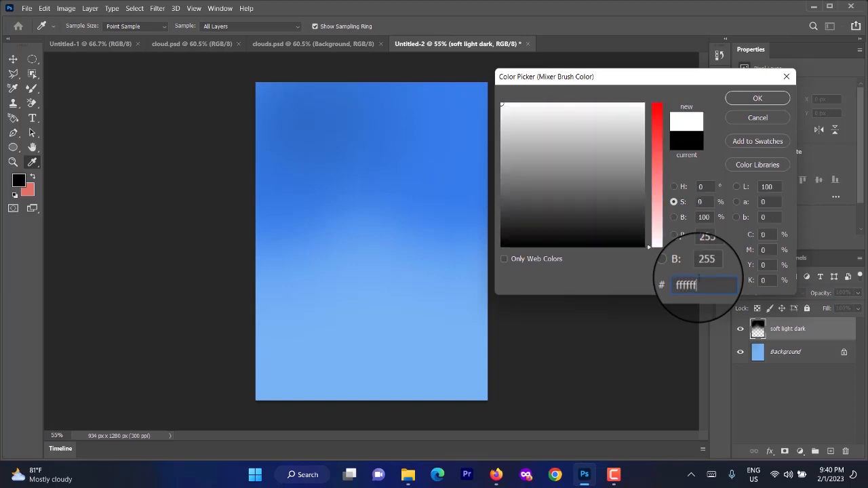
key(Return)
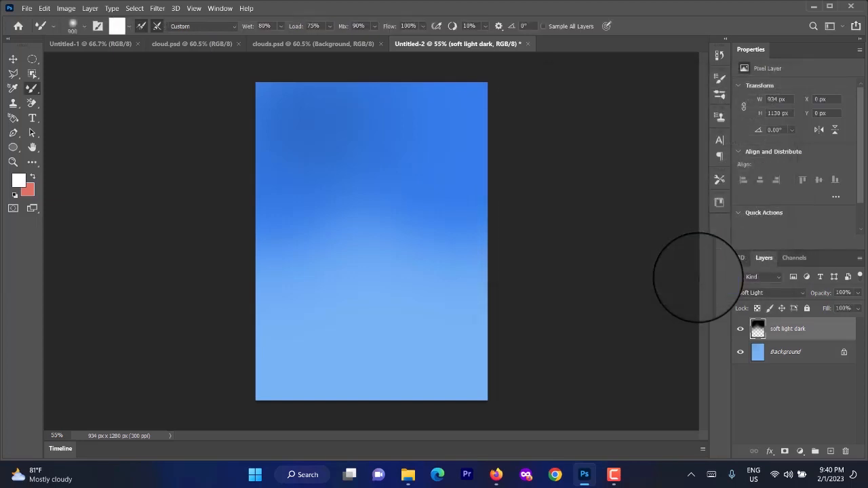
drag(372, 329, 366, 304)
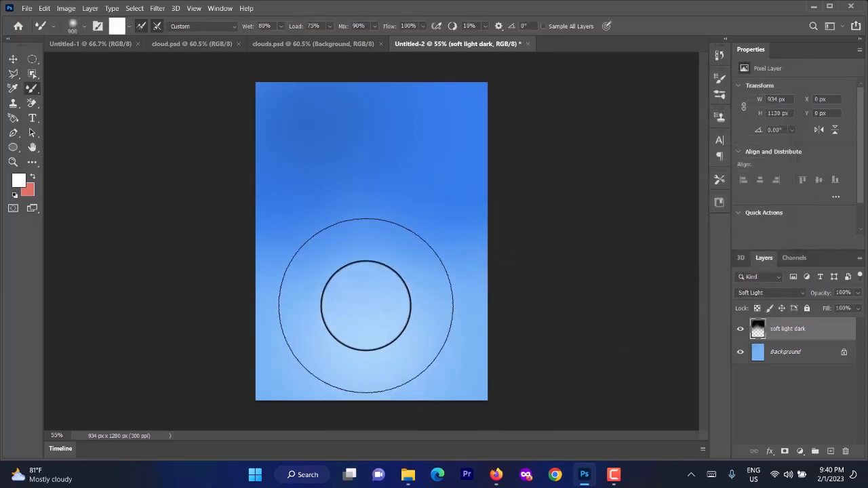
mouse_move(371, 242)
mouse_down()
mouse_move(362, 169)
mouse_move(334, 286)
mouse_move(368, 201)
mouse_move(357, 204)
mouse_move(361, 188)
mouse_move(368, 216)
mouse_move(441, 303)
mouse_move(440, 329)
mouse_move(261, 347)
mouse_move(324, 314)
mouse_move(439, 298)
mouse_move(439, 286)
mouse_move(463, 297)
mouse_move(327, 294)
mouse_move(354, 264)
mouse_move(374, 176)
mouse_up()
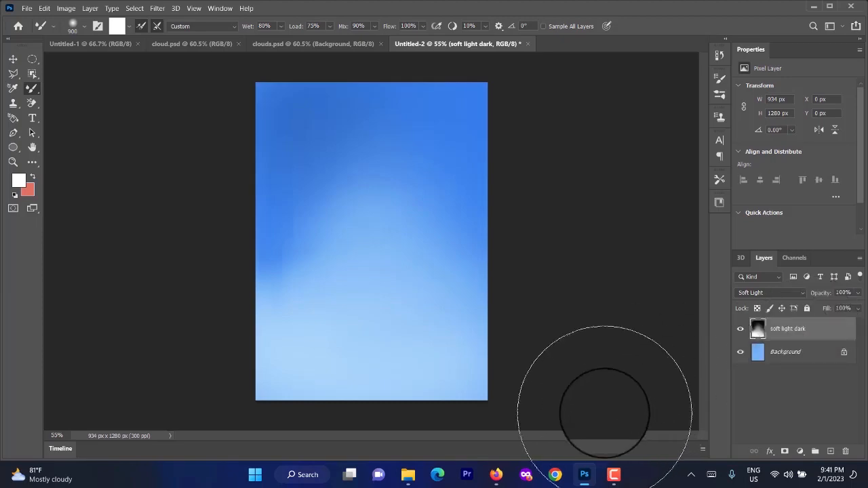
Switch to Firefox and go to the download option of the Cloud Brushes set on its DeviantArt page
click(496, 475)
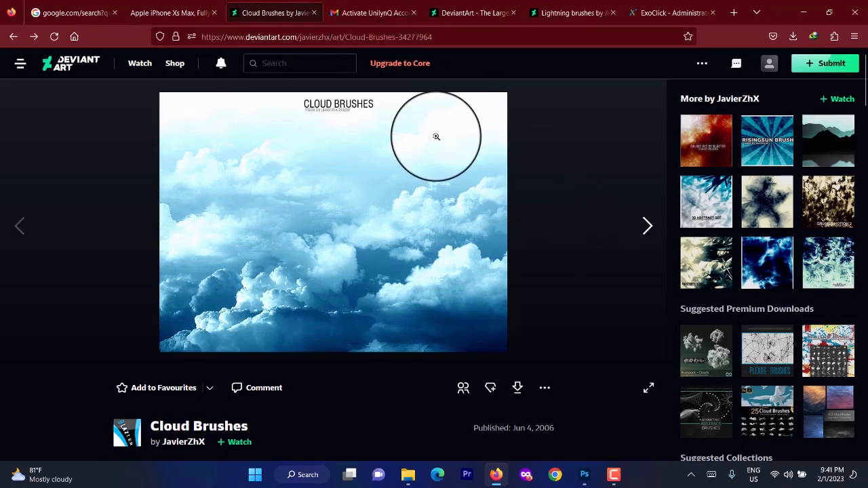
click(316, 67)
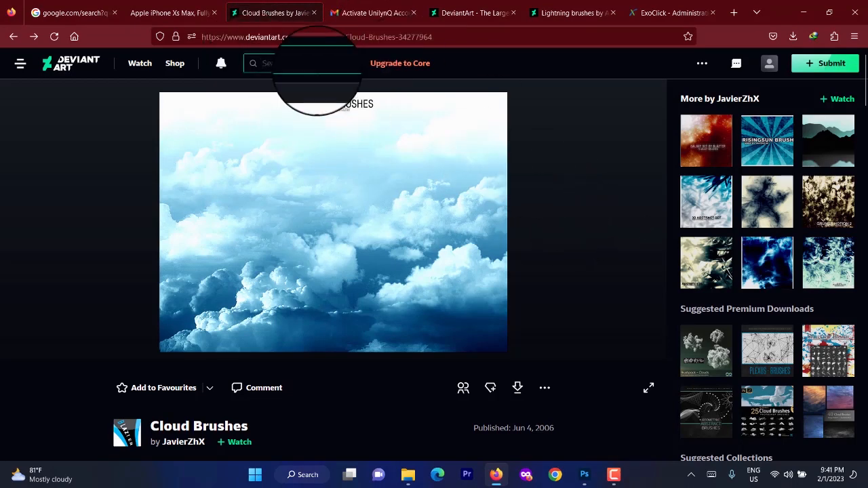
scroll(136, 336, down, 2)
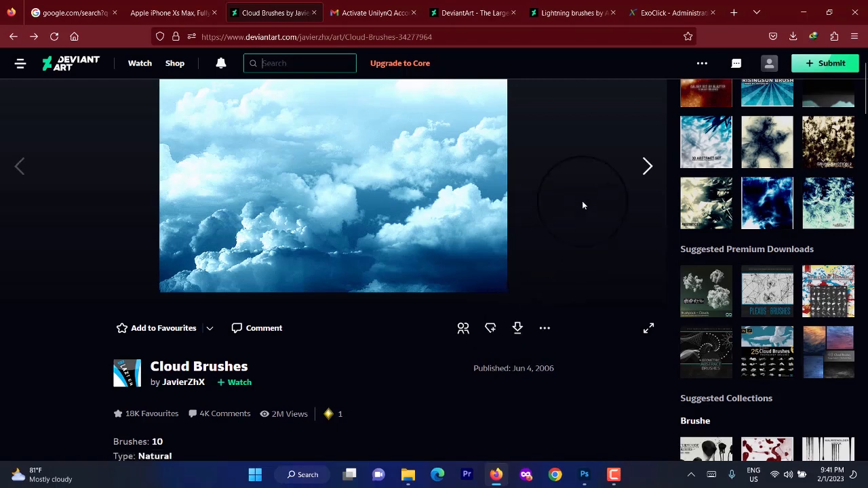
click(514, 338)
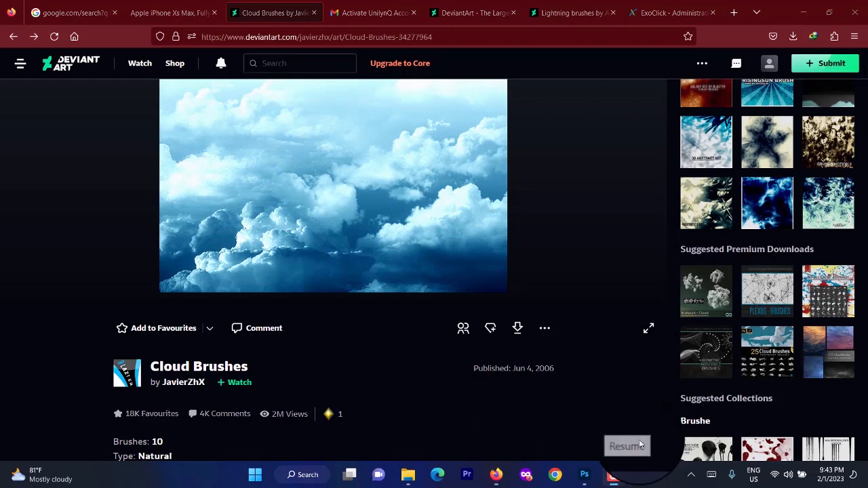
click(517, 328)
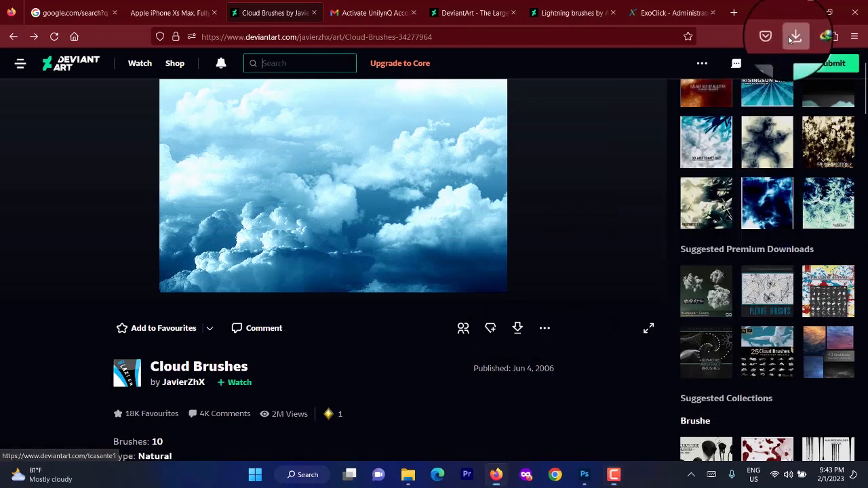
Open the folder holding the downloaded lightning brushes and examine the lightning and nebula .abr brush files
click(788, 36)
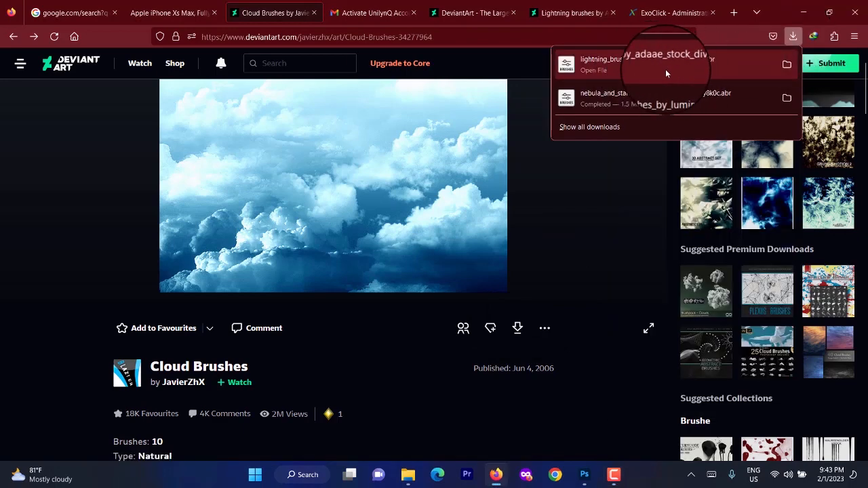
click(786, 63)
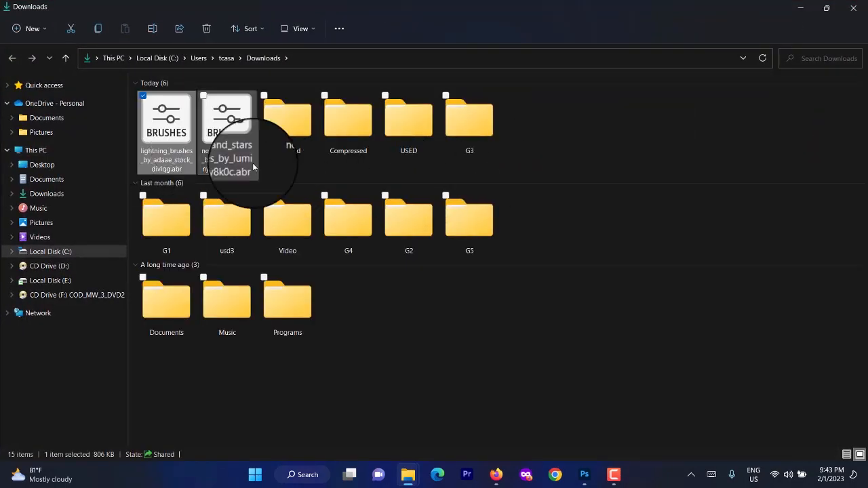
click(224, 122)
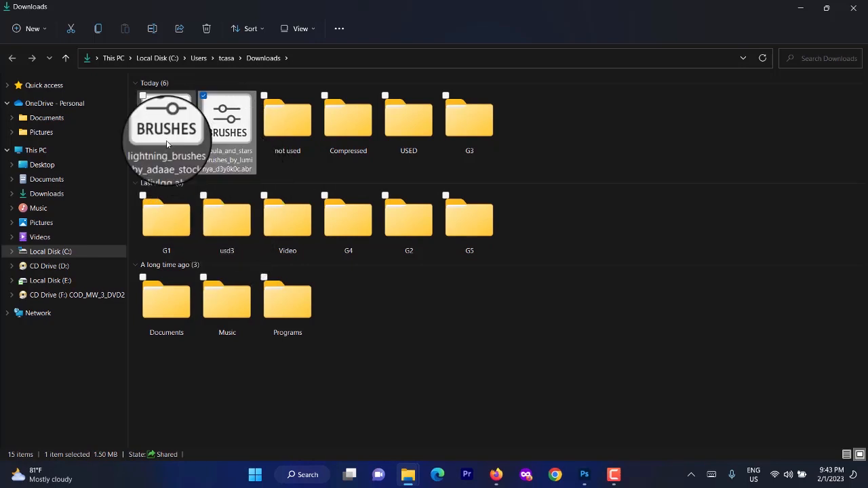
click(416, 332)
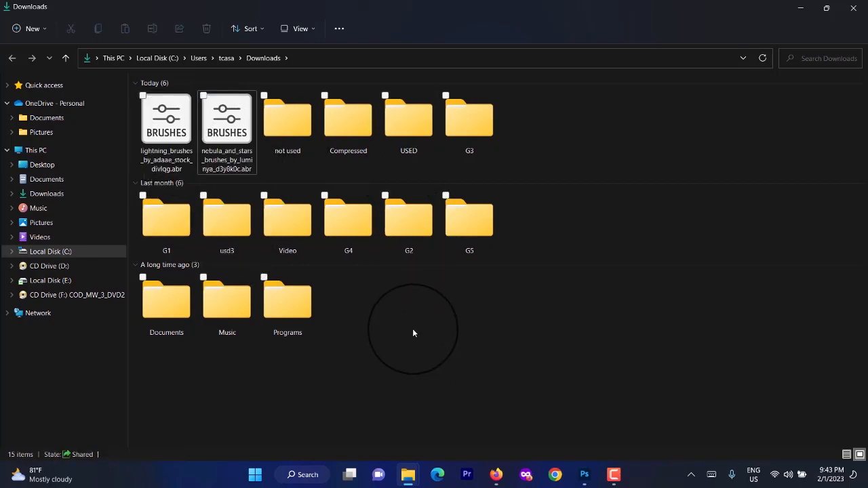
Switch back to Photoshop and replace the Mixer Brush with the regular Brush tool
click(584, 474)
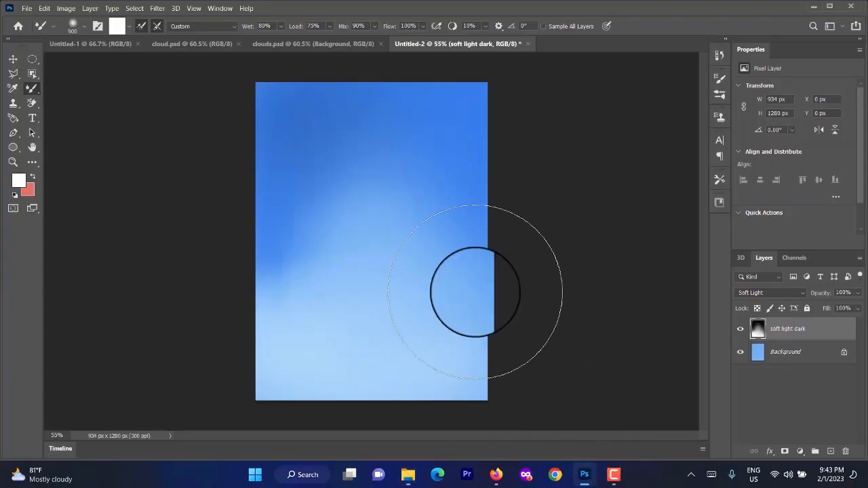
right_click(31, 88)
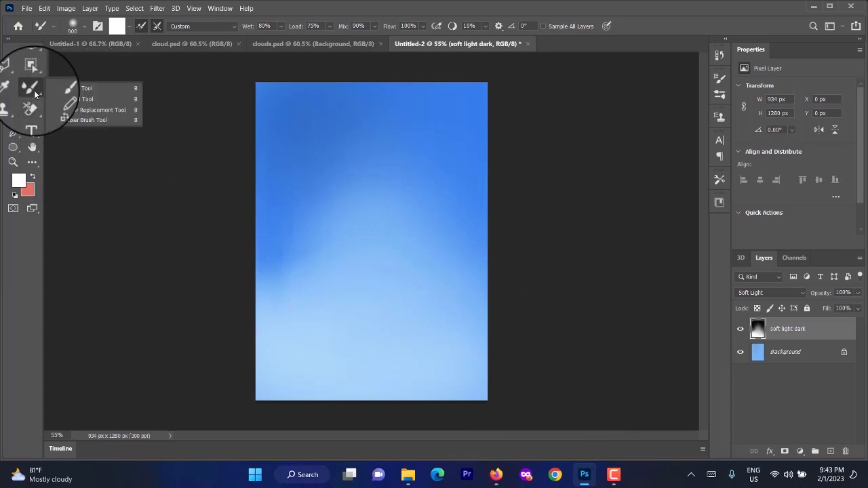
click(78, 89)
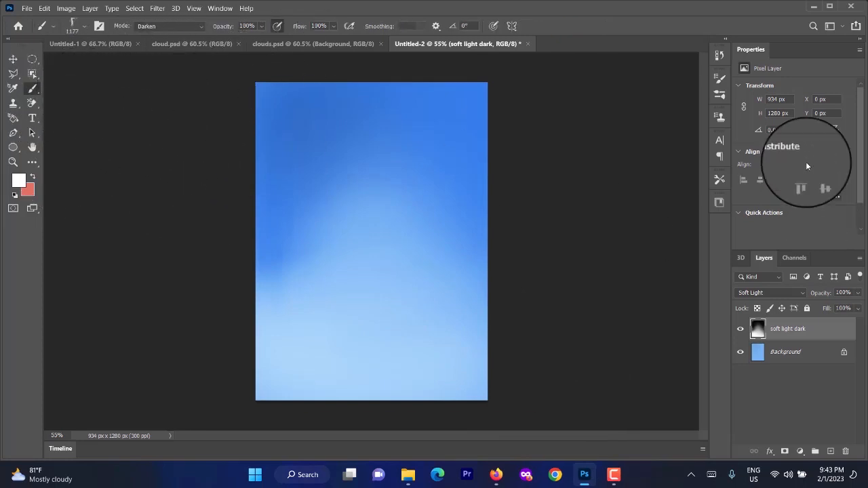
Pick the Pincel muestreado 10 brush at 917 px from the Cloud Brushes set and add a new layer named clouds
click(718, 94)
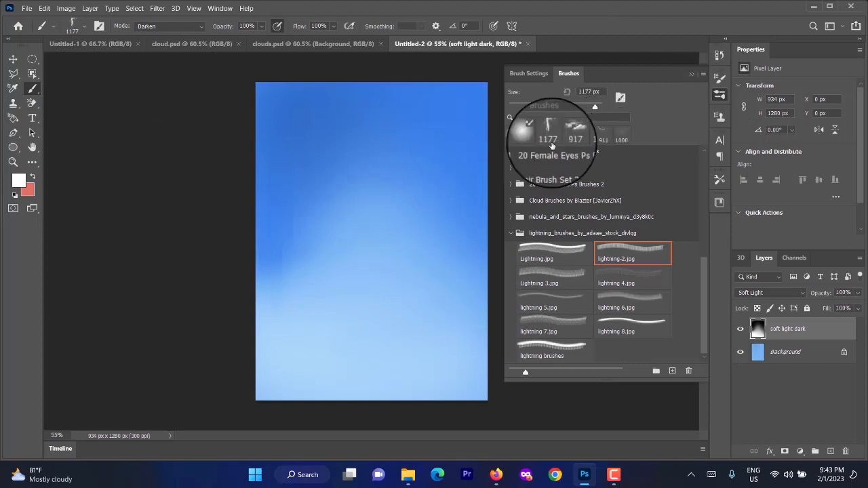
click(517, 233)
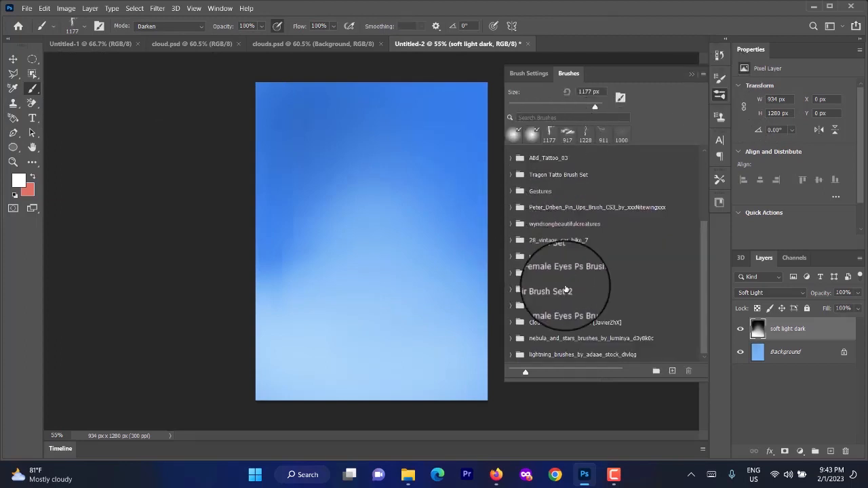
click(513, 323)
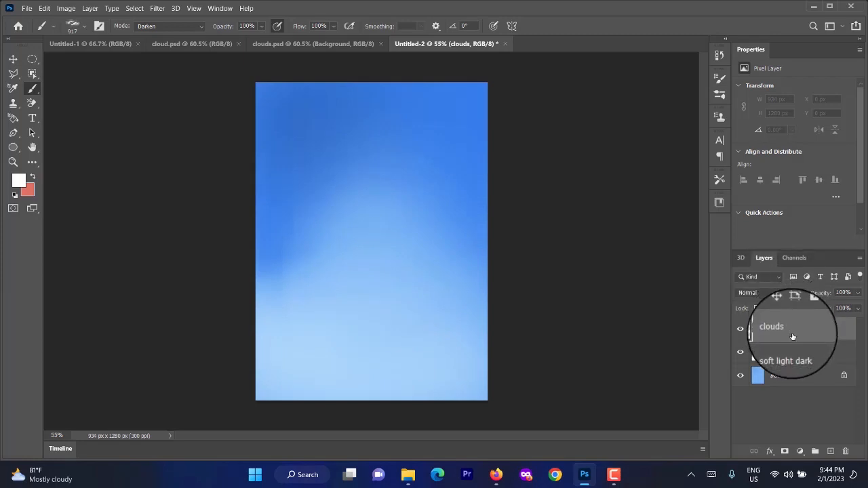
Stamp white clouds across the lower part of the clouds layer and undo the extra cloud stamp placed above them
click(720, 88)
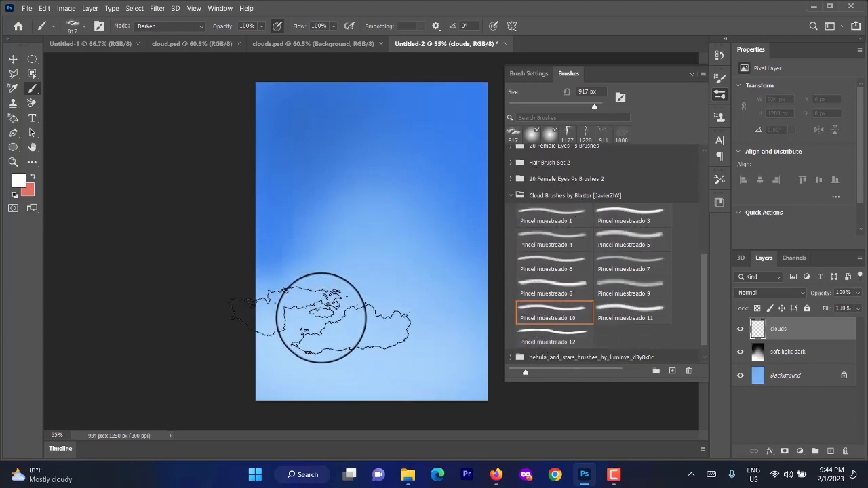
mouse_move(339, 330)
mouse_down()
mouse_move(357, 302)
mouse_move(446, 364)
mouse_move(304, 360)
mouse_move(422, 251)
mouse_move(407, 253)
mouse_move(368, 217)
mouse_move(329, 218)
mouse_move(294, 251)
mouse_move(422, 306)
mouse_move(339, 329)
mouse_move(310, 310)
mouse_move(300, 262)
mouse_move(288, 261)
mouse_up()
click(288, 261)
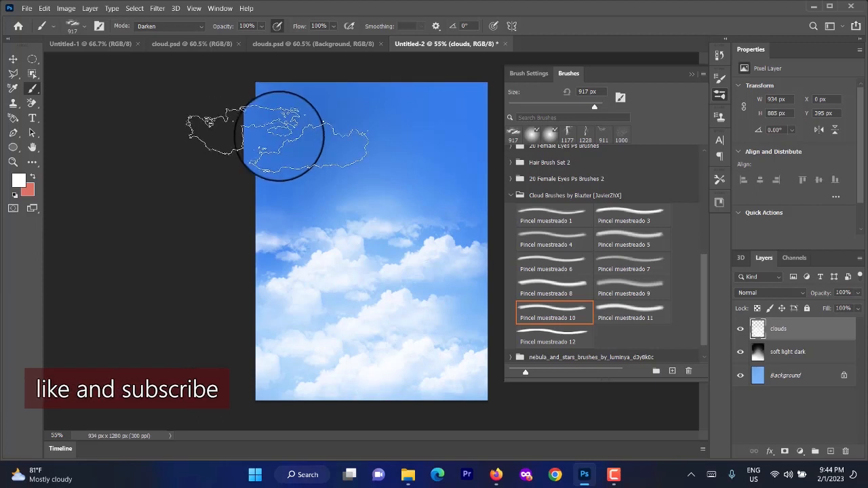
click(371, 191)
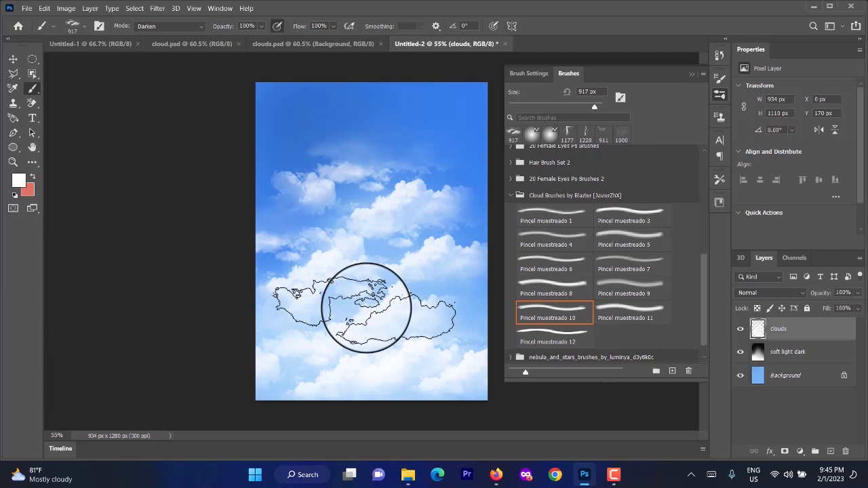
key(ctrl+z)
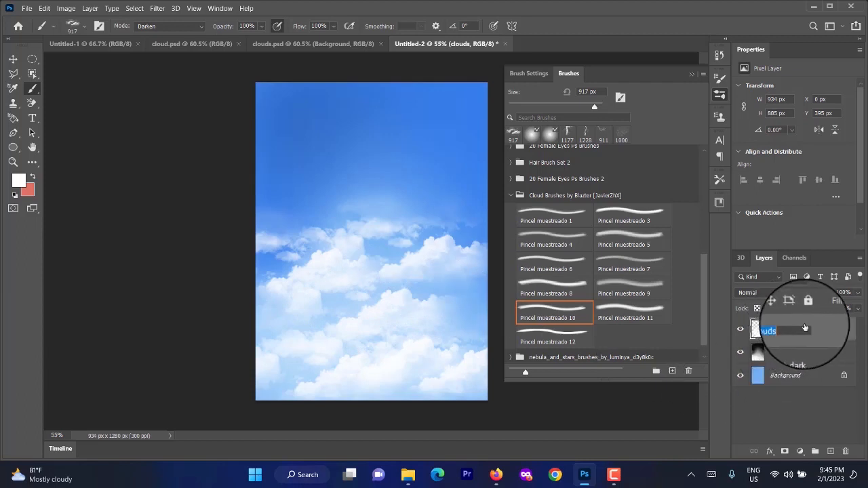
Apply a Drop Shadow to the clouds layer with distance 34 px, spread 33% and size 70 px
key(BackSpace)
double_click(815, 326)
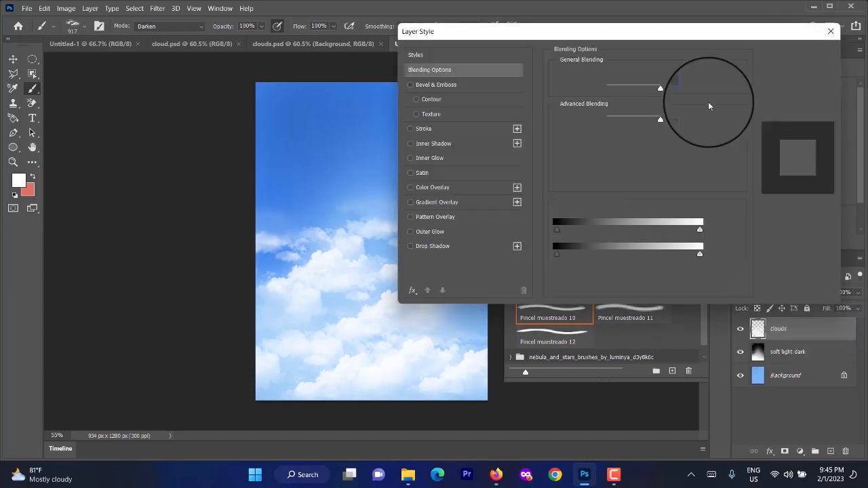
click(428, 248)
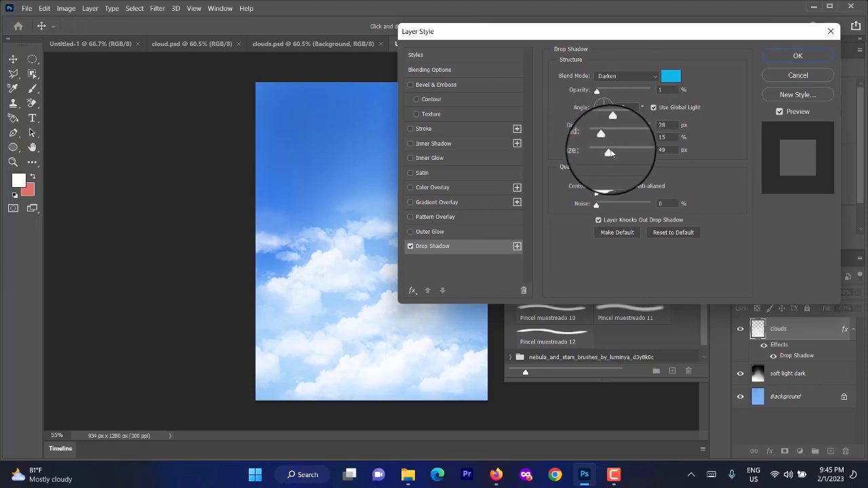
drag(610, 153, 615, 153)
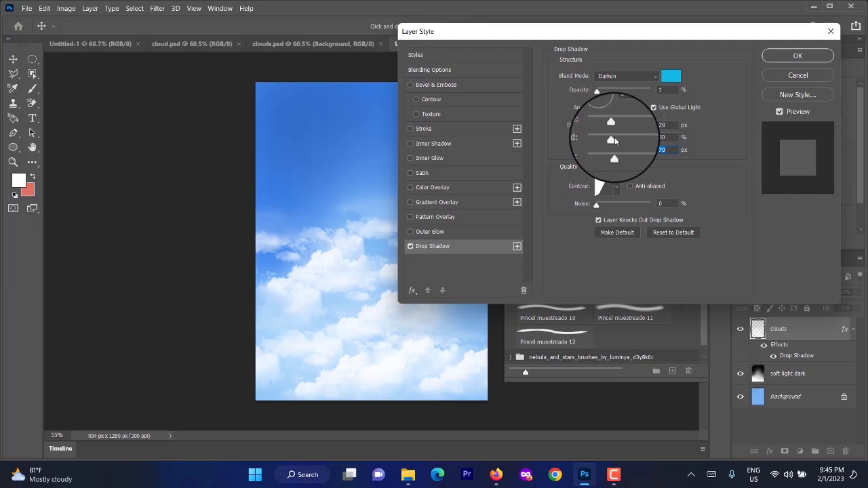
click(614, 140)
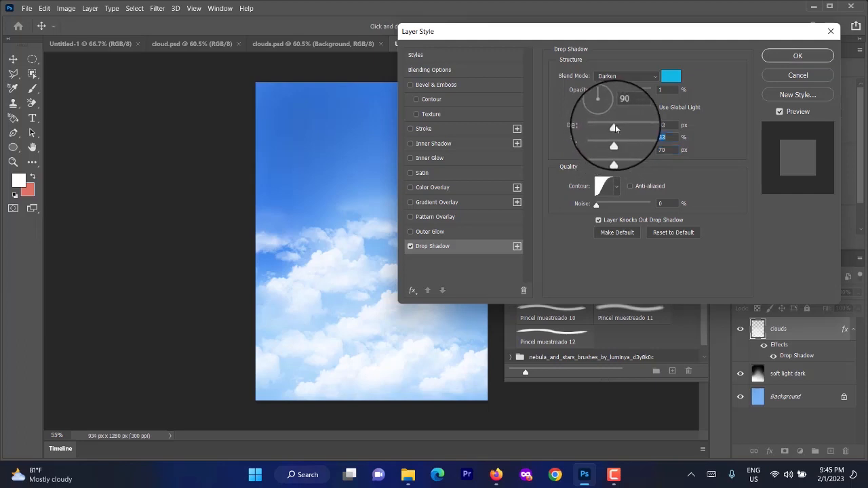
click(615, 125)
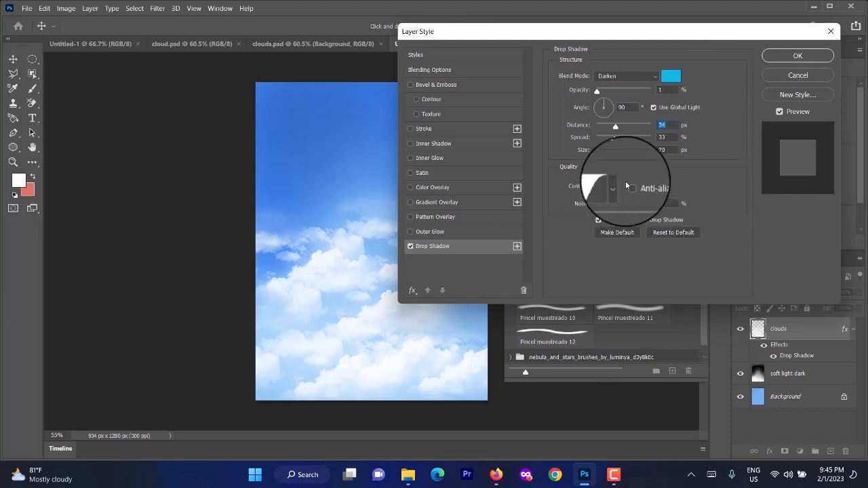
click(776, 57)
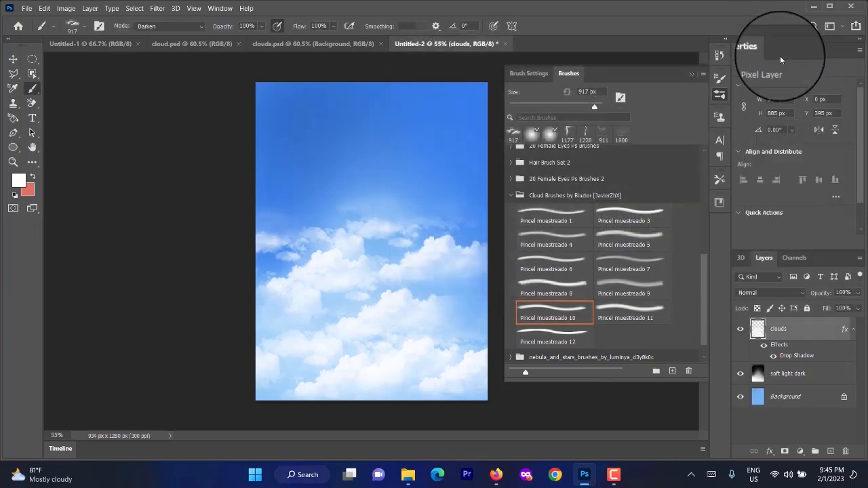
click(720, 95)
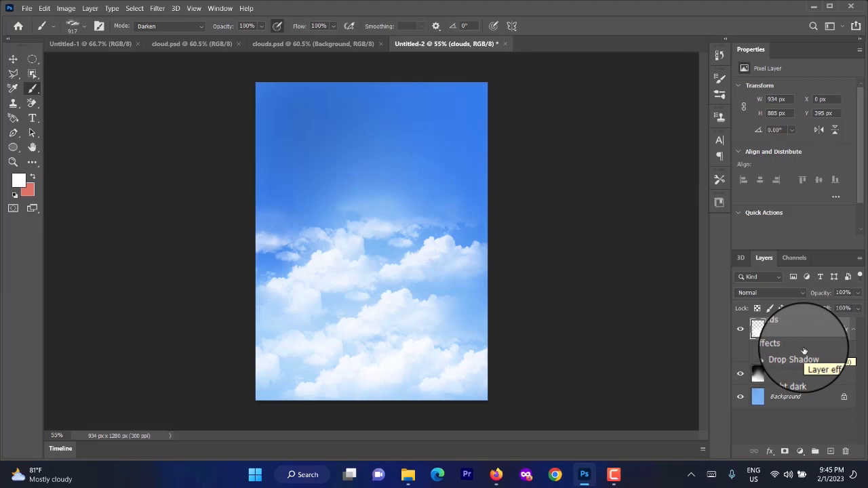
Switch to Firefox and examine the Lightning brushes page on DeviantArt, including its preview and free download option
click(496, 475)
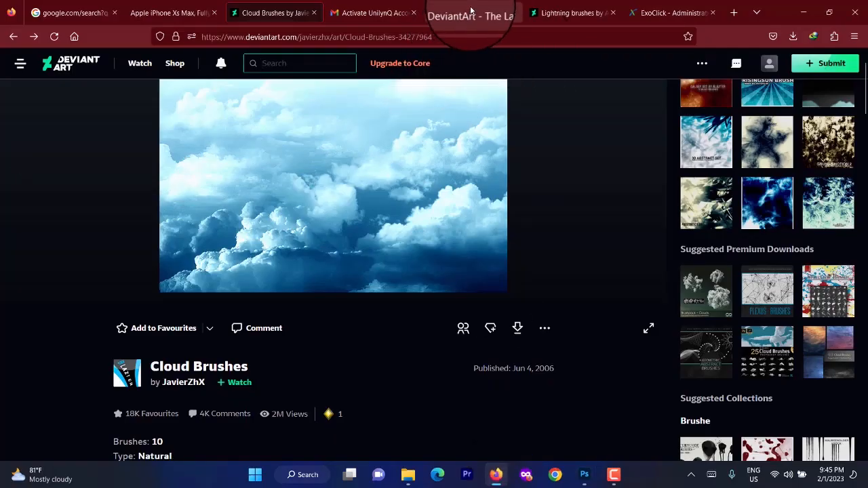
click(570, 12)
scroll(558, 271, down, 1)
scroll(558, 251, down, 2)
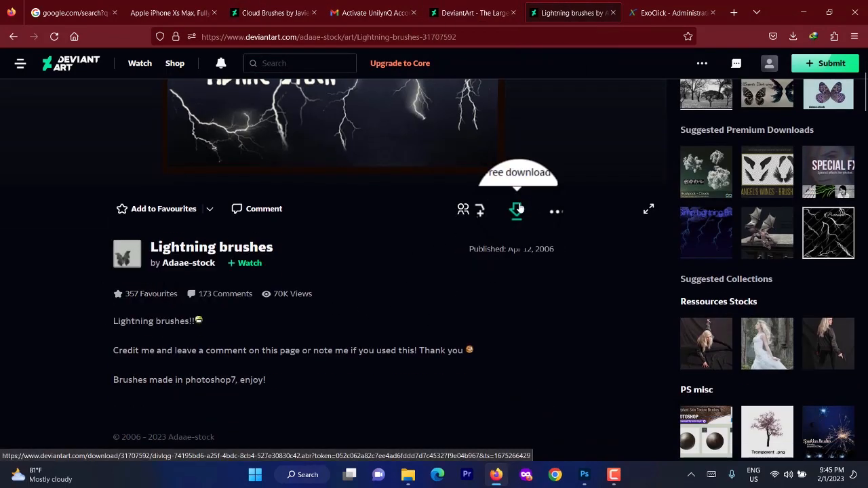
scroll(609, 280, up, 3)
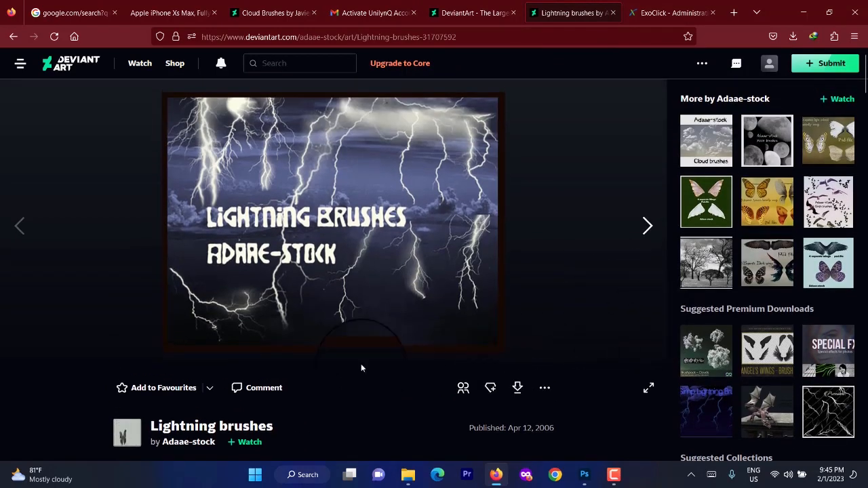
scroll(361, 368, down, 2)
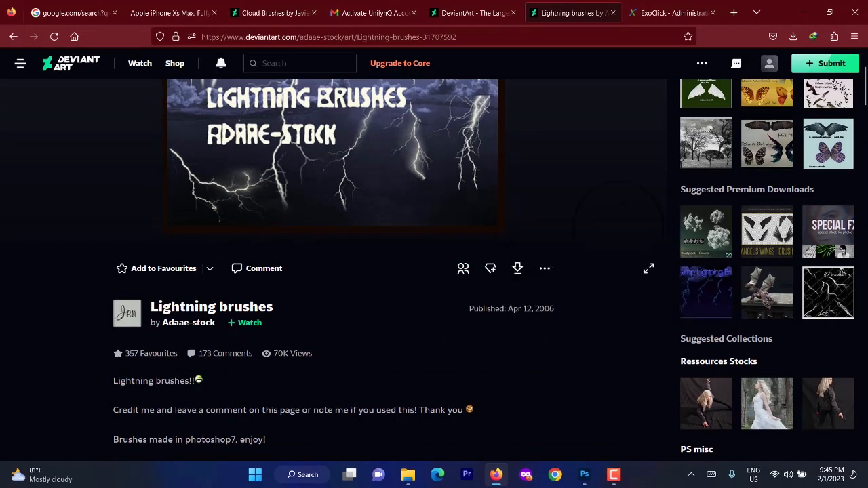
scroll(608, 218, up, 2)
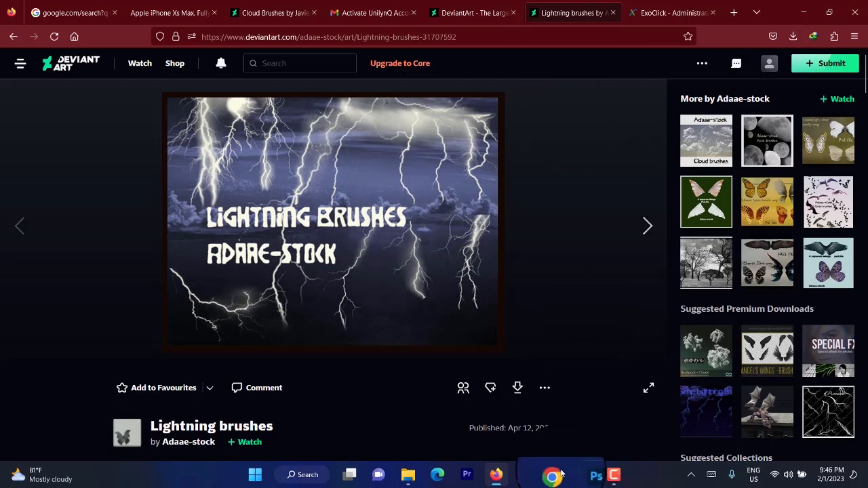
Check the lightning and nebula .abr brush files in the Downloads folder and return to Photoshop
mouse_move(415, 476)
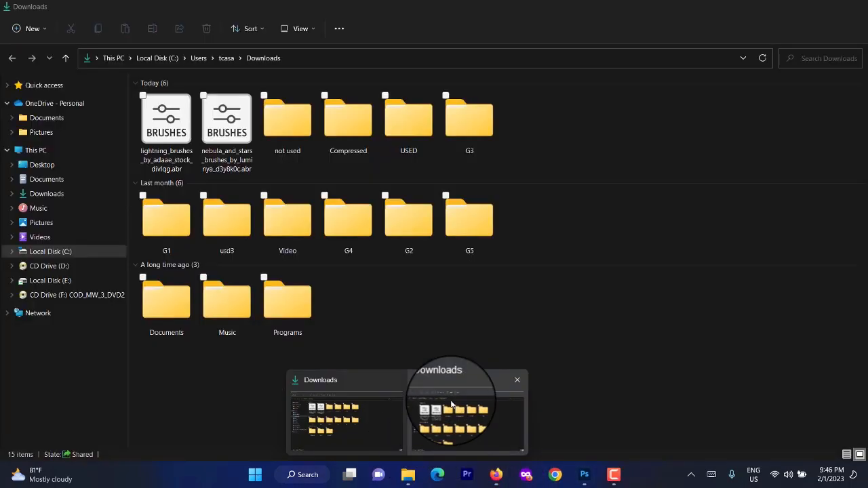
click(447, 411)
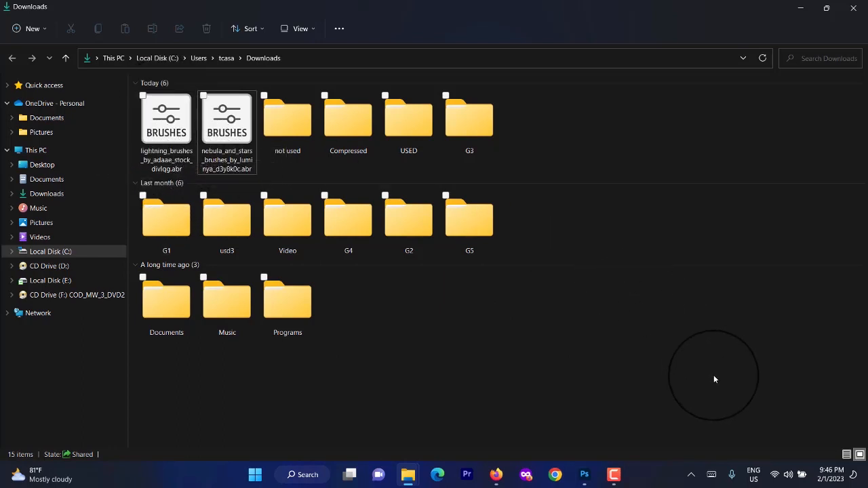
click(584, 475)
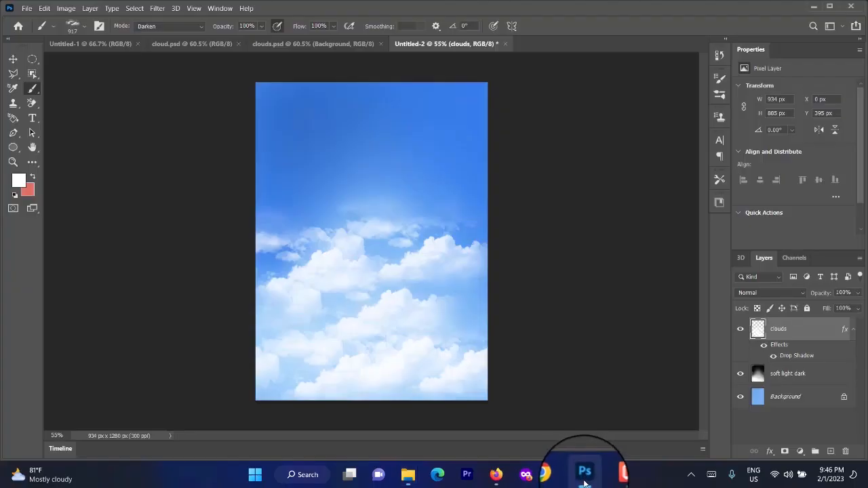
Expand the lightning_brushes_by_adaae_stock_divlqg brush set and select its lightning 7.jpg brush
click(720, 95)
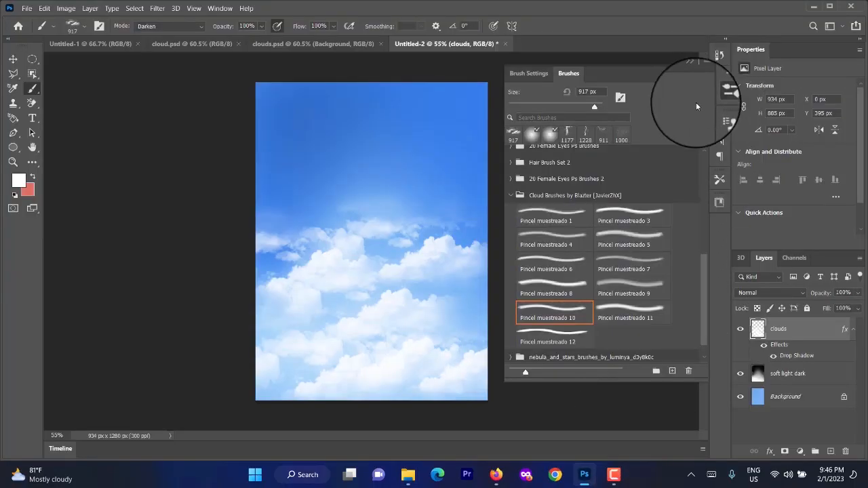
click(516, 201)
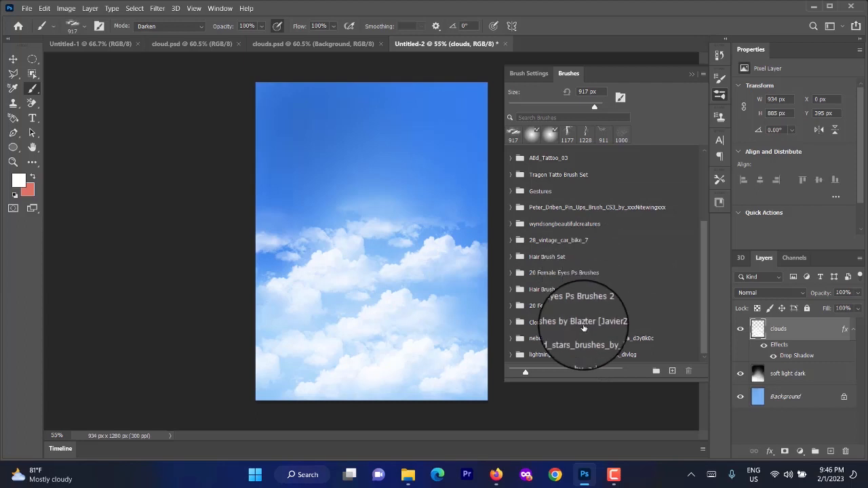
scroll(583, 317, up, 1)
scroll(577, 316, up, 2)
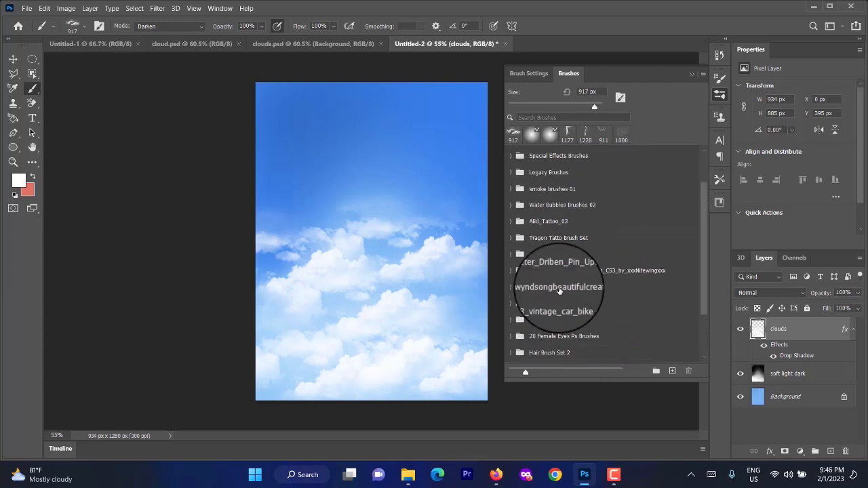
scroll(557, 288, down, 3)
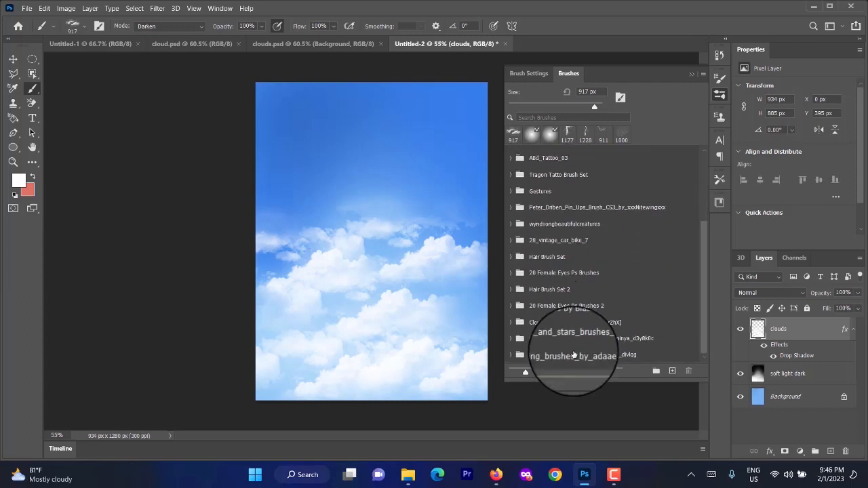
click(535, 354)
scroll(561, 325, down, 5)
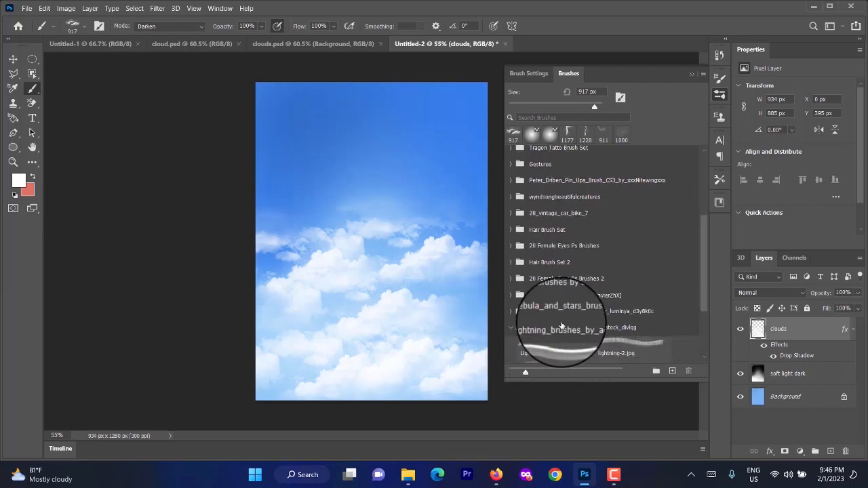
scroll(561, 326, down, 3)
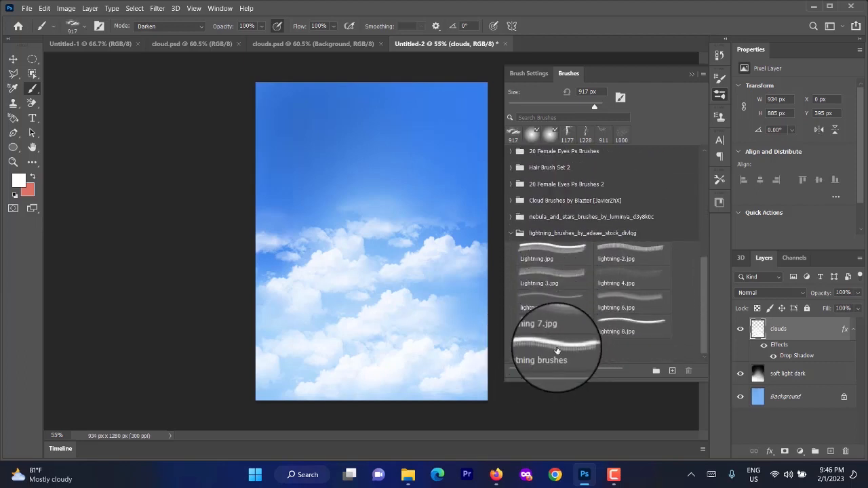
click(541, 321)
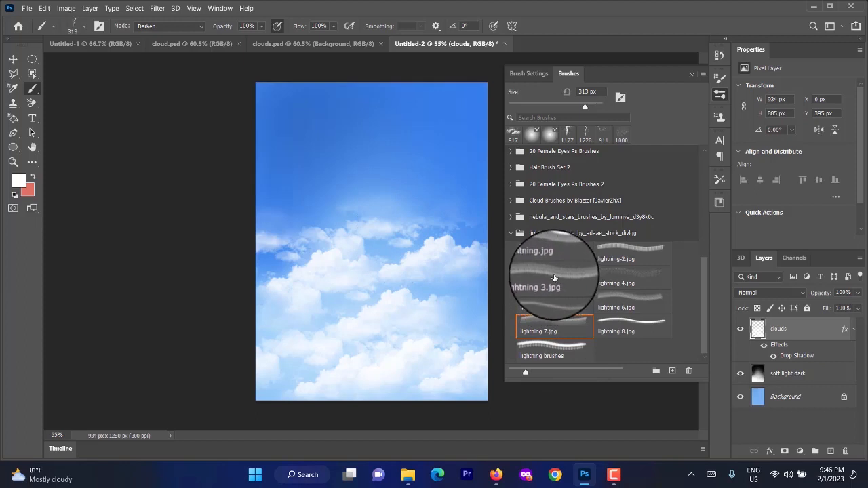
click(719, 95)
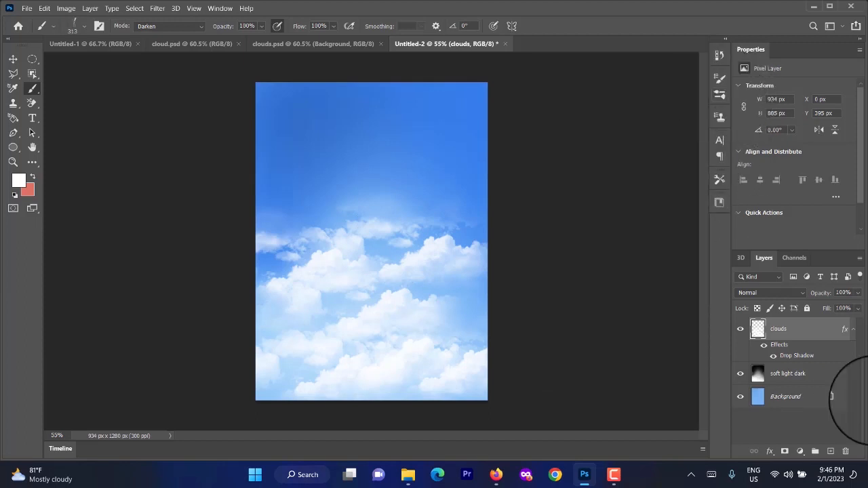
Add a top layer named lightening and stamp the lightning-2.jpg brush at 1177 px in the upper-left sky
click(831, 453)
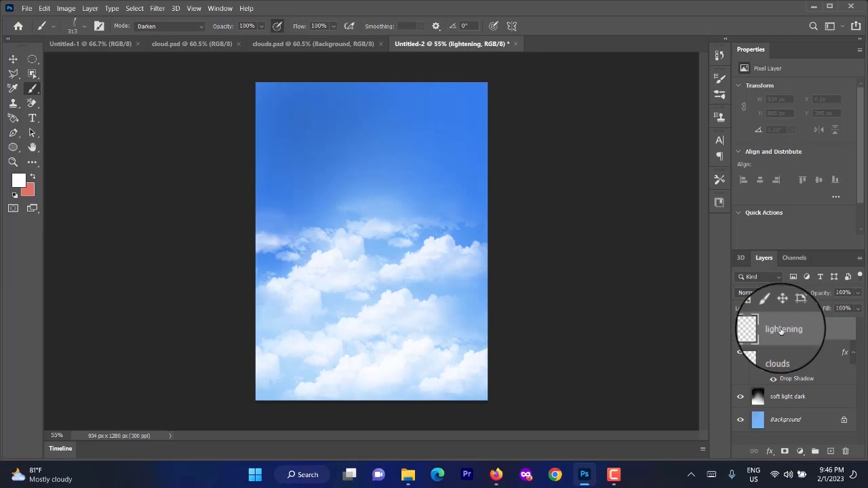
click(716, 95)
click(542, 349)
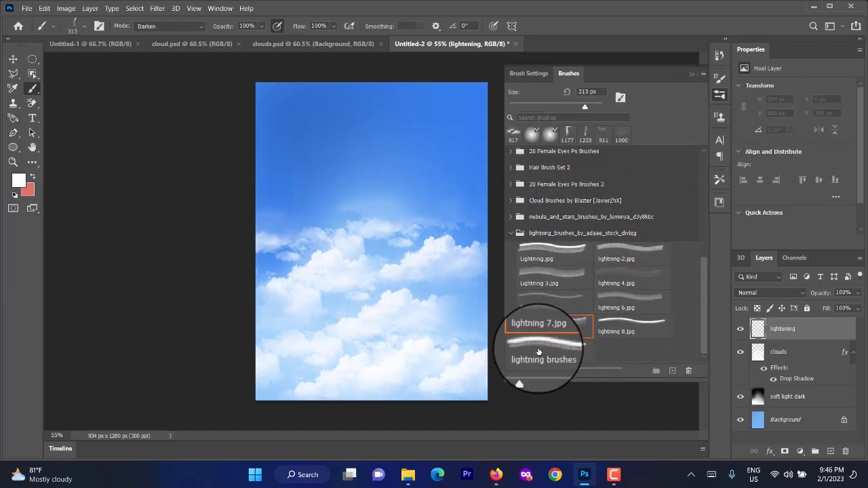
scroll(543, 271, up, 2)
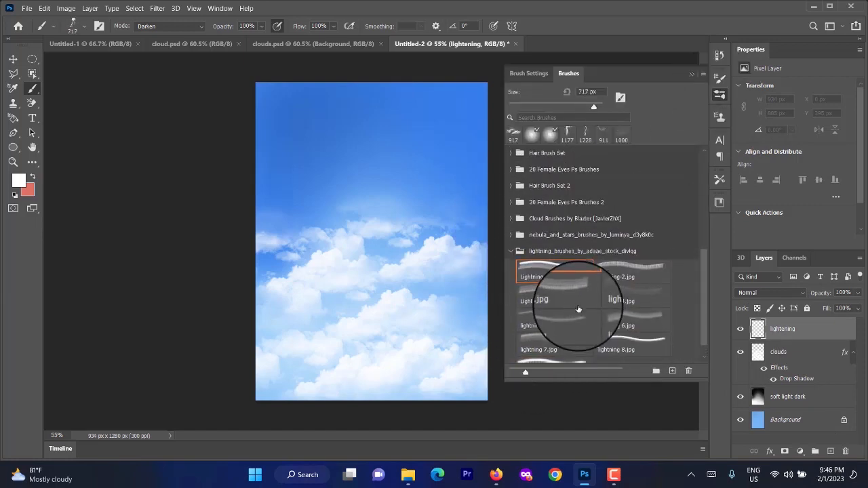
click(630, 288)
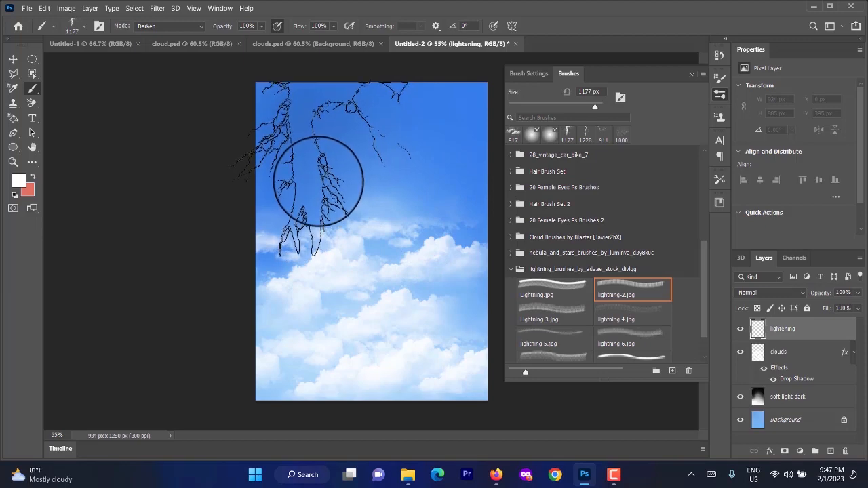
click(318, 182)
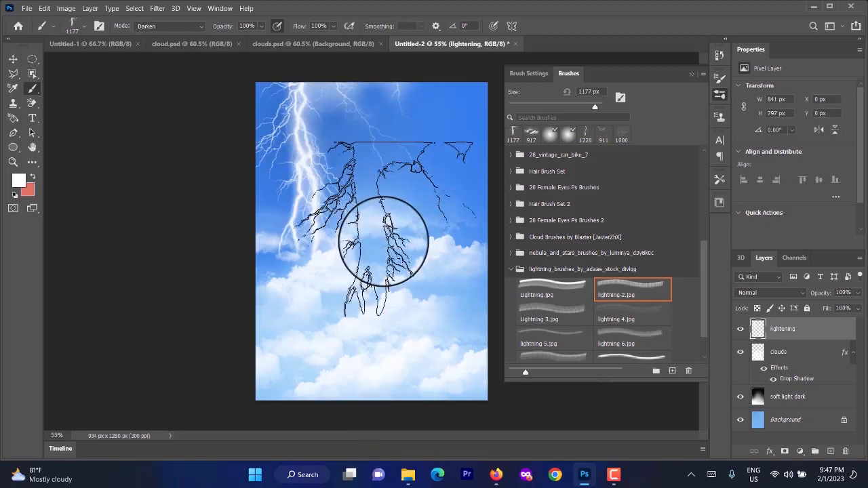
Stamp two more lightning-2.jpg bolts on the lightening layer, one in the upper-middle sky and one in the upper-right sky
click(380, 182)
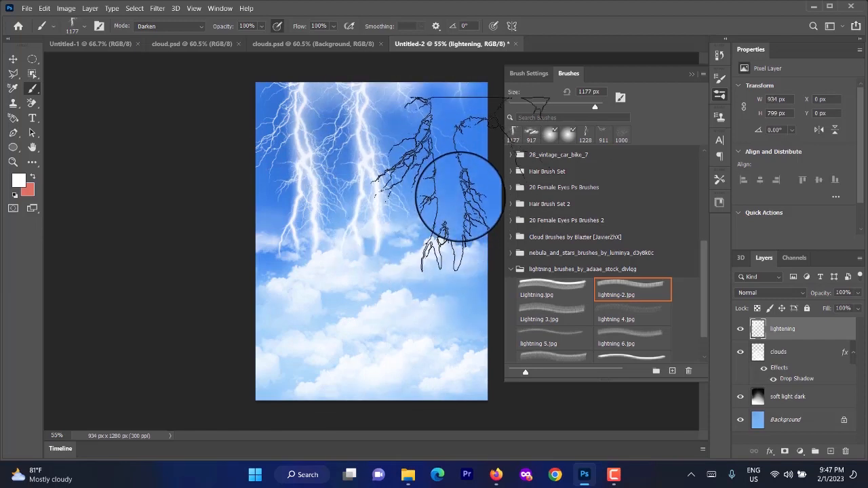
click(442, 169)
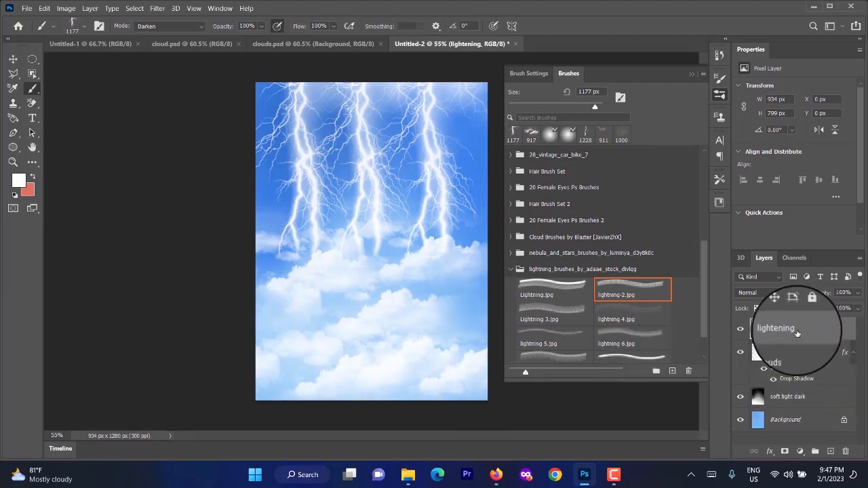
Open the layer style settings of the lightening layer and add a Drop Shadow effect
click(830, 329)
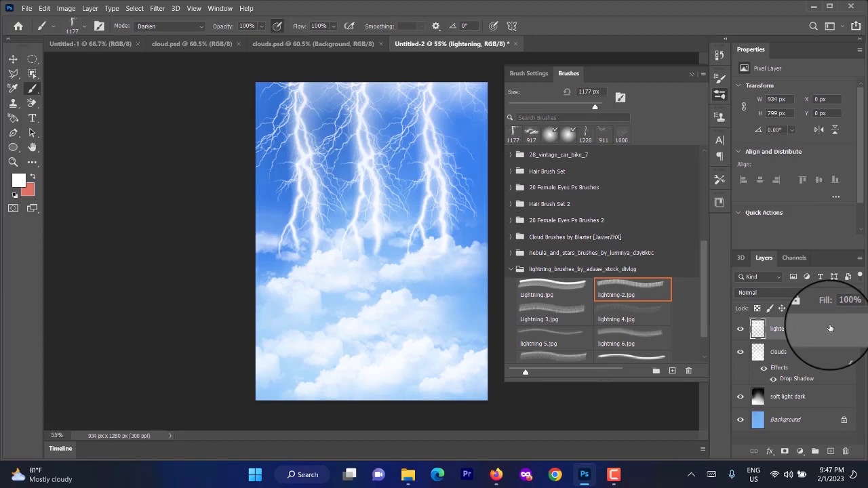
double_click(822, 329)
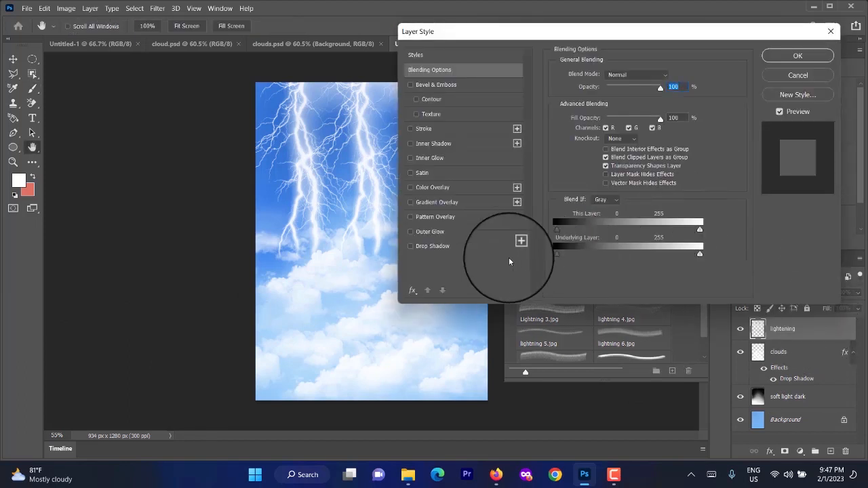
click(427, 246)
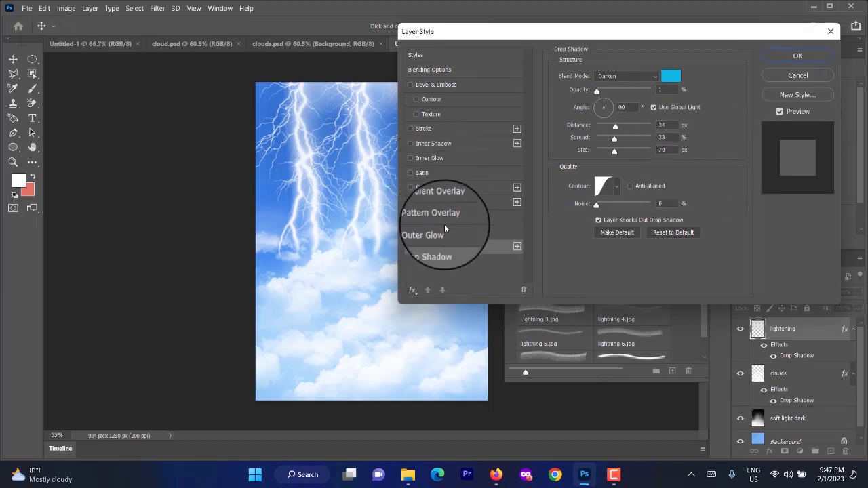
Add an Outer Glow to the lightening layer with 8% opacity and the Multiply blend mode
click(410, 232)
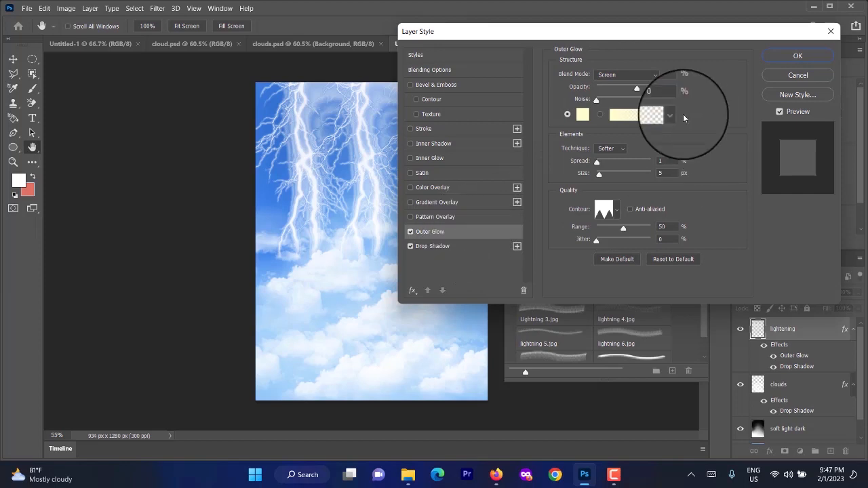
click(637, 90)
drag(637, 89, 602, 95)
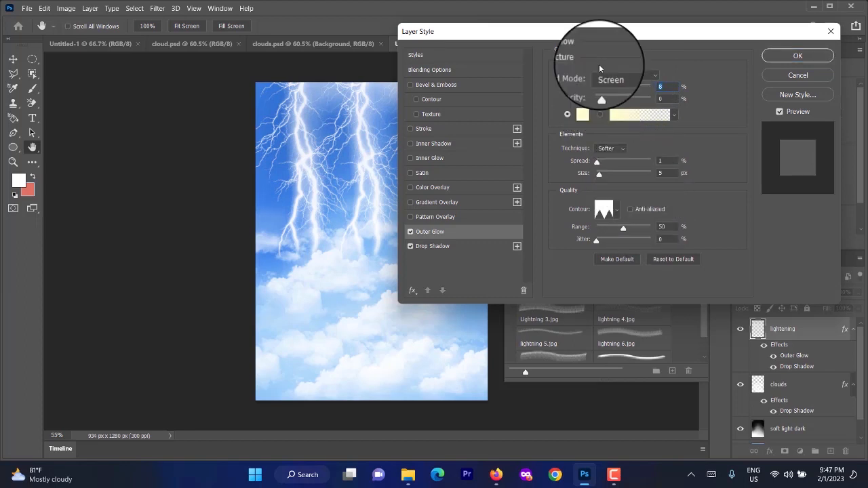
click(617, 73)
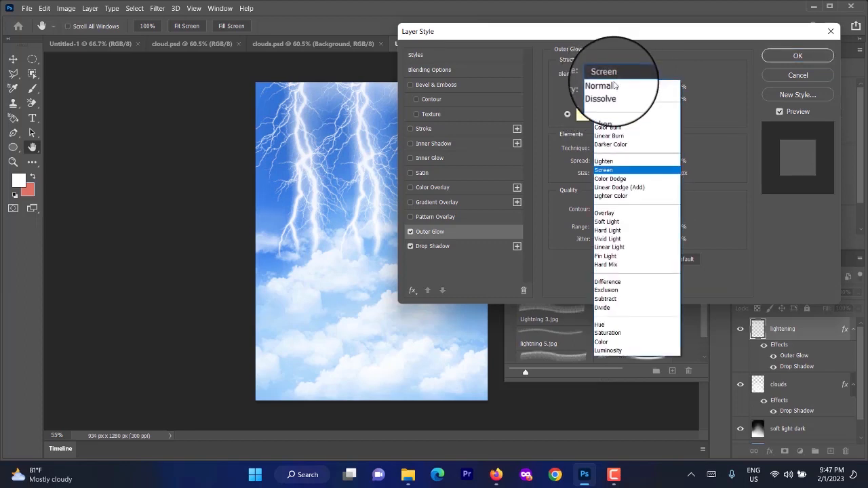
click(606, 120)
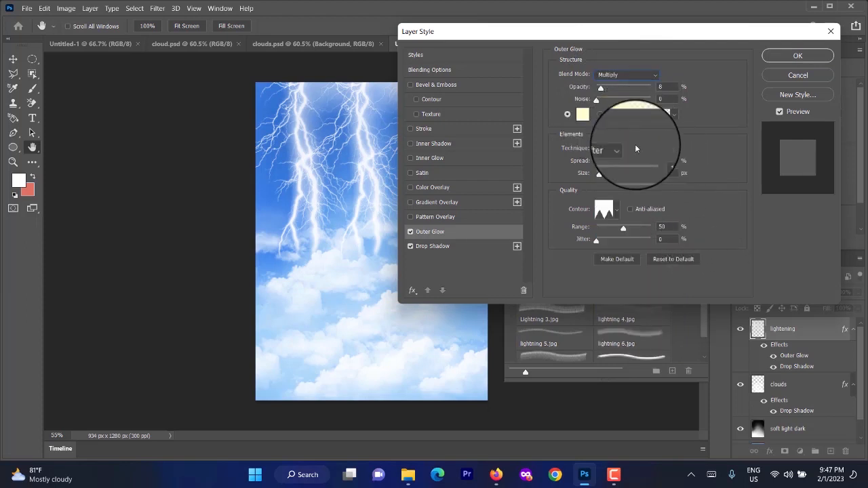
Change the Outer Glow's contour to the rising S-curve shape and apply the layer style
click(614, 208)
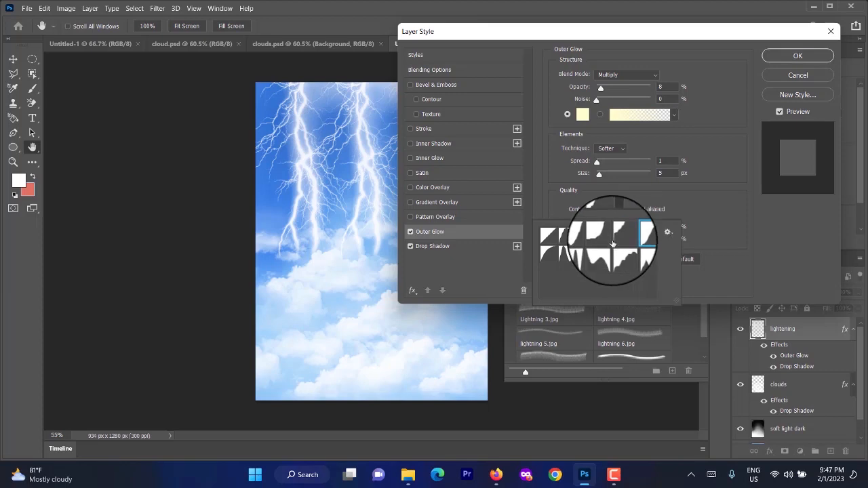
double_click(644, 241)
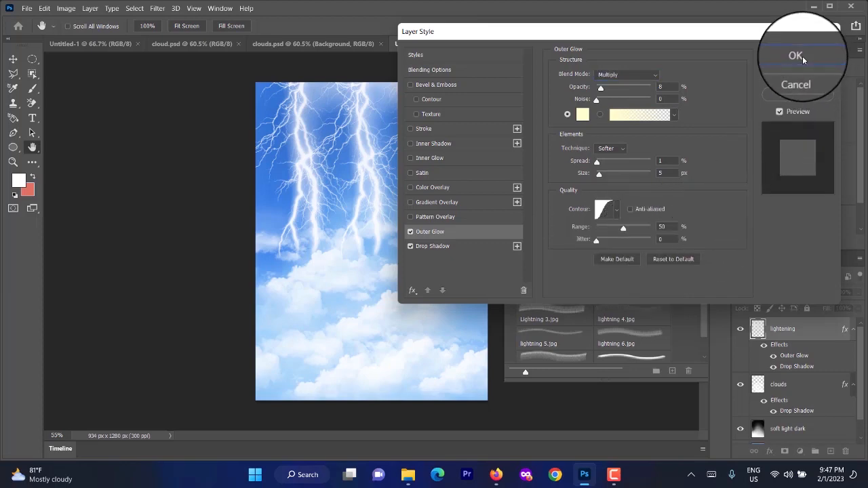
click(797, 55)
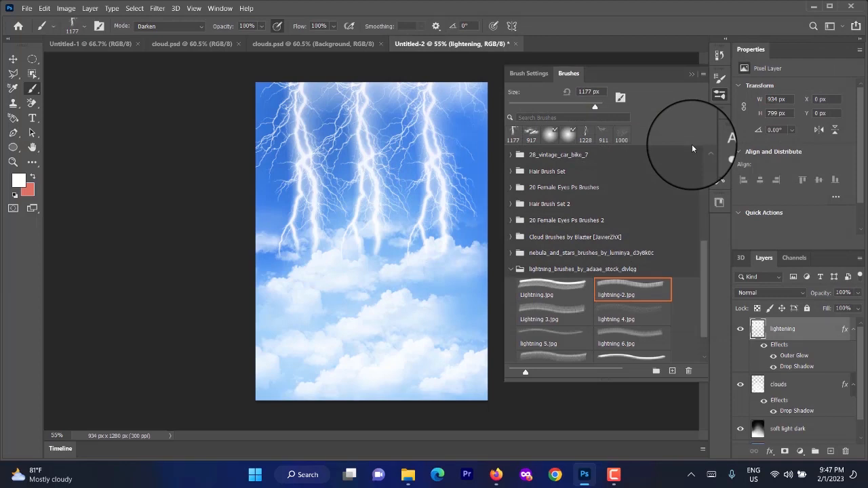